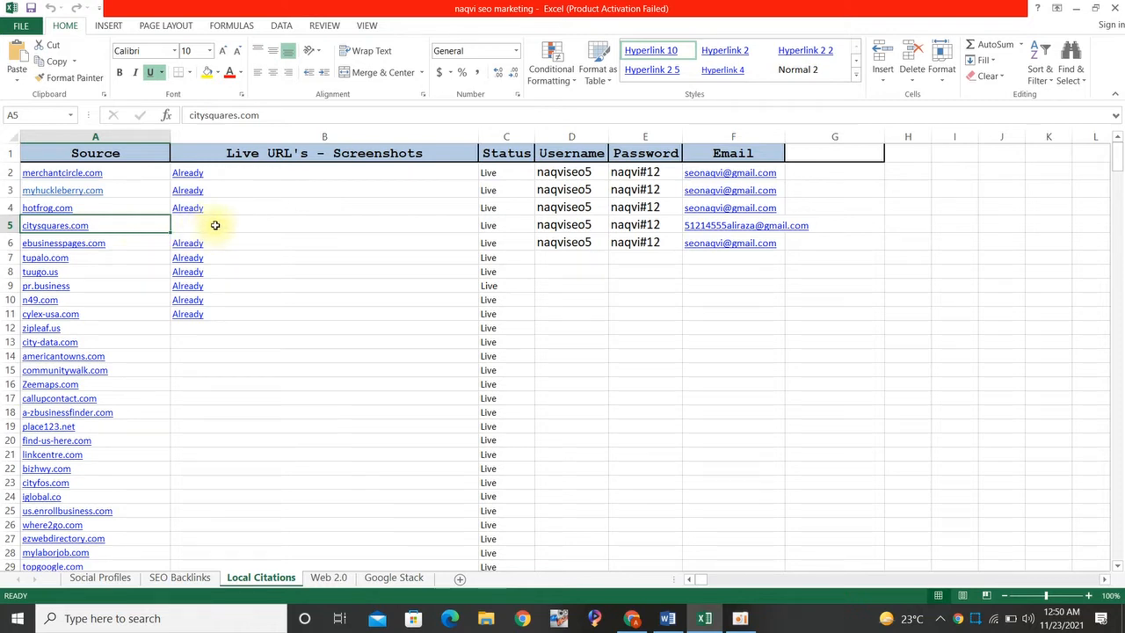
- Copy citysquares.com from the Source column, open that site in Chrome and go to its sign-up form
key("ctrl+c")
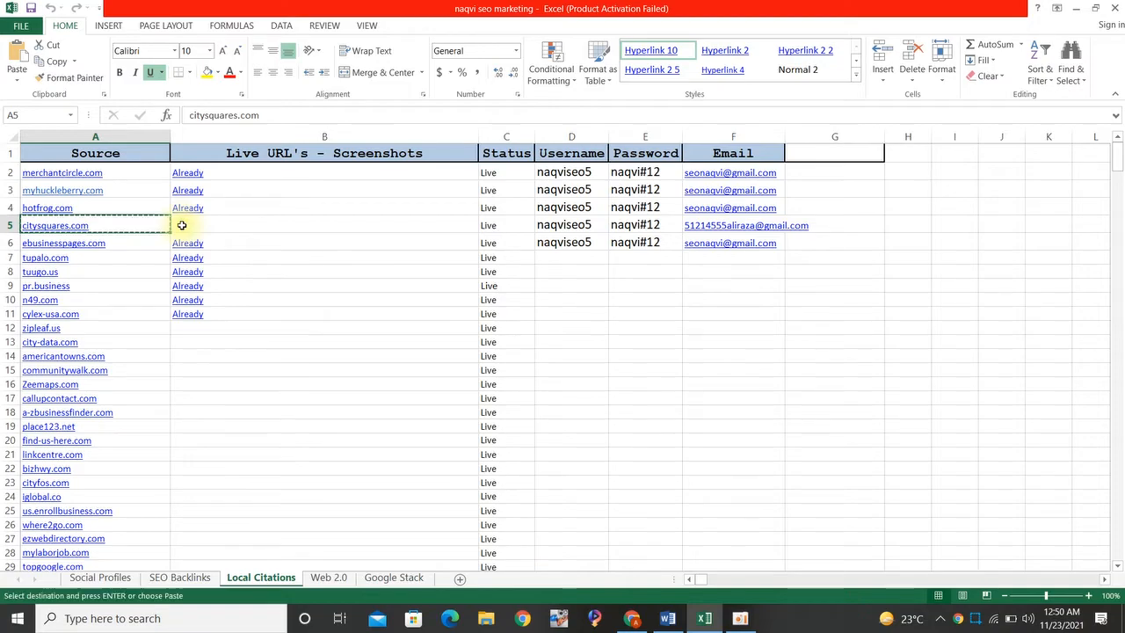
key("alt+Tab")
key("Tab")
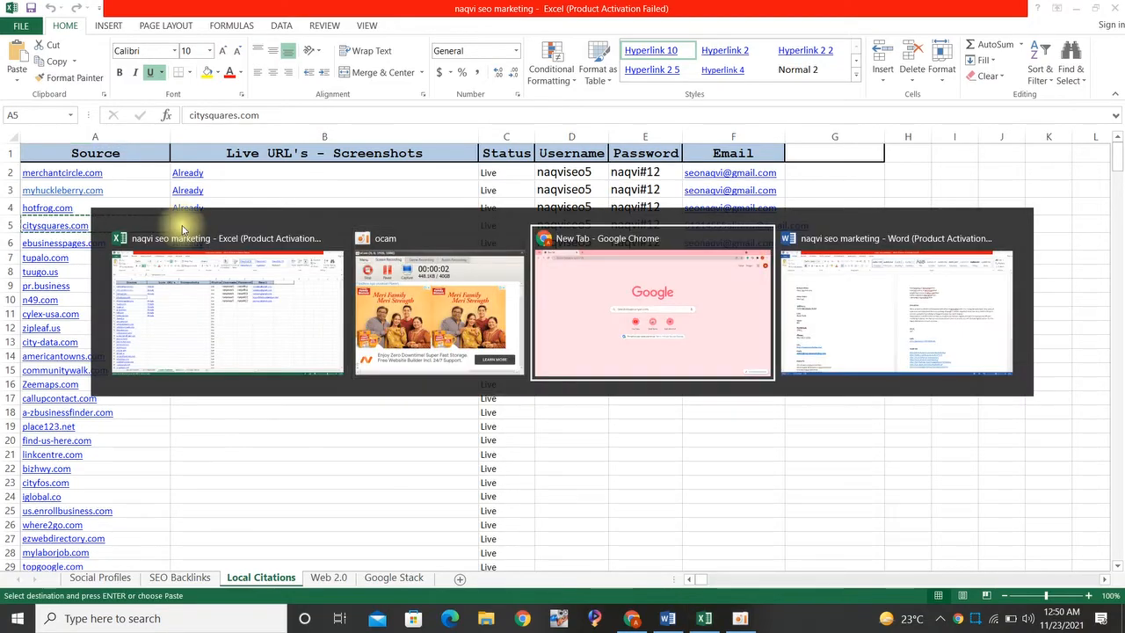
key("ctrl+v")
key("Return")
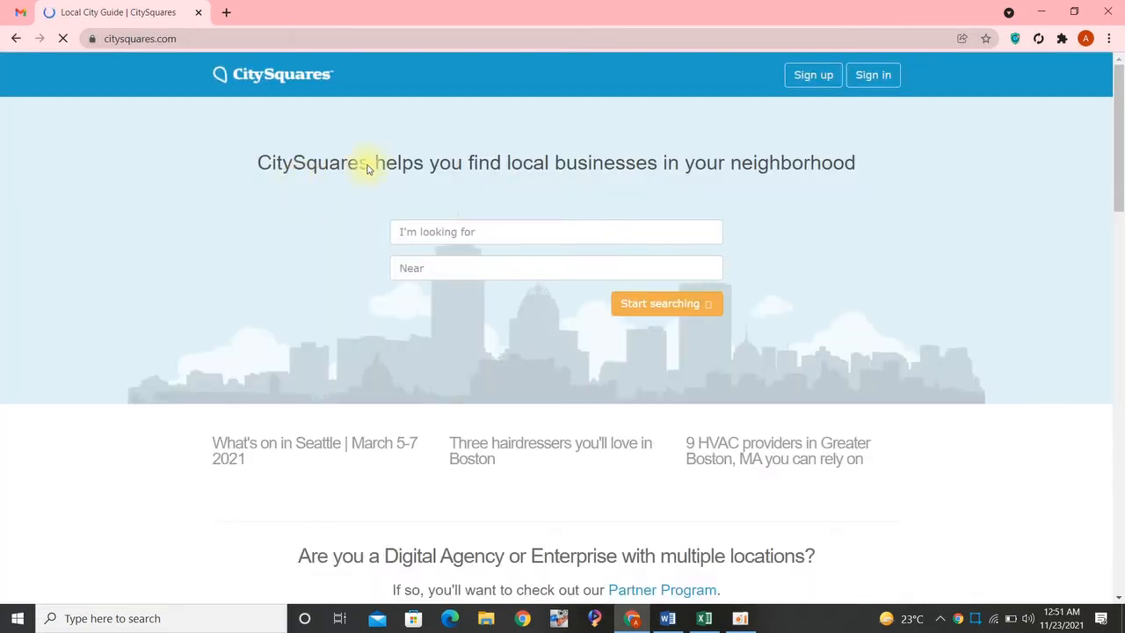
left_click(826, 80)
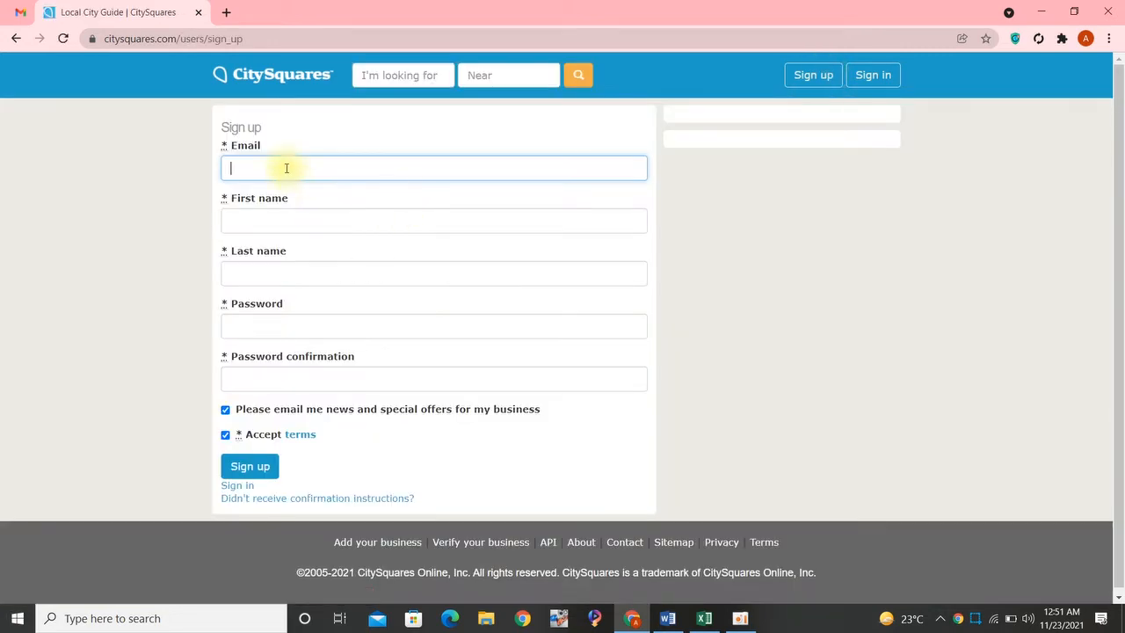
- Copy the e-mail address from the citysquares.com row in Excel into the sign-up form's Email field in Chrome
key("alt+Tab")
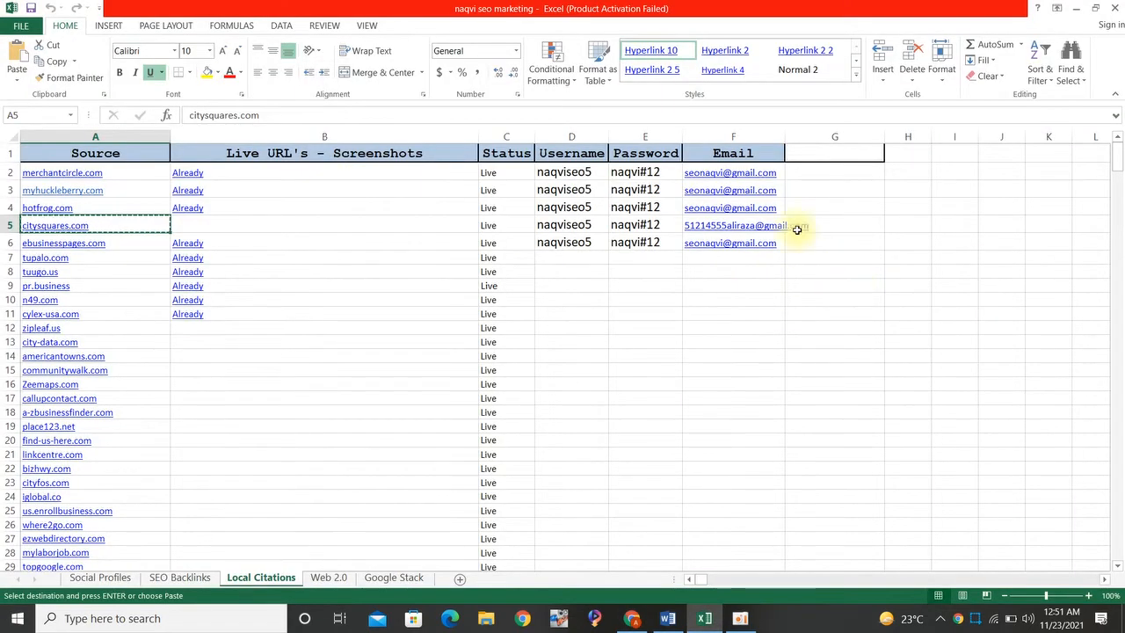
left_click(833, 225)
key("Left")
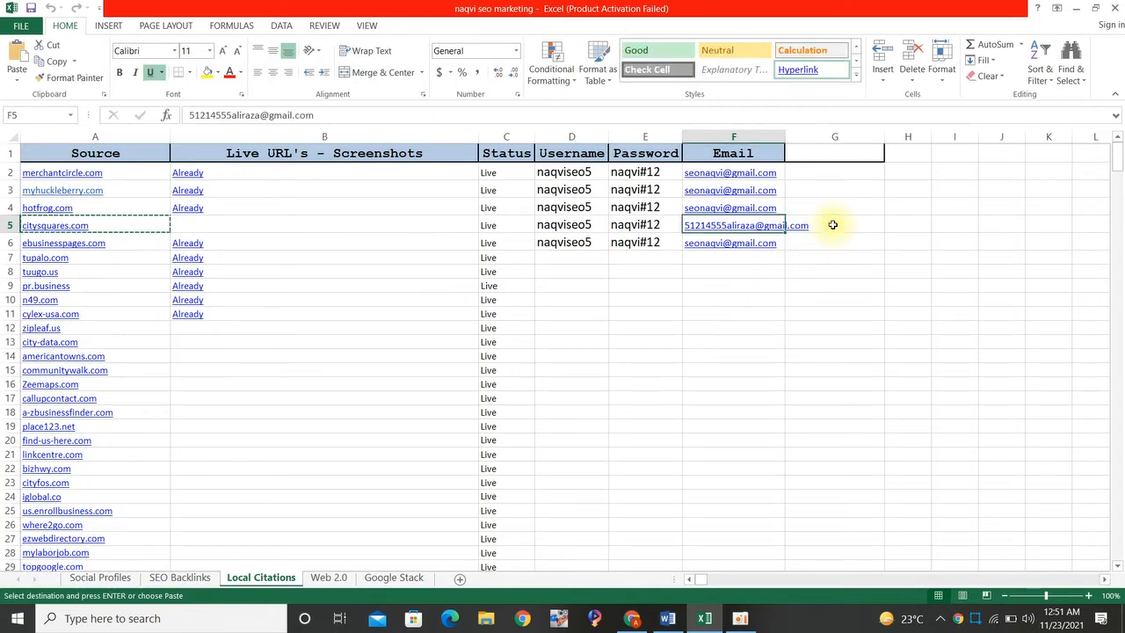
key("ctrl+c")
key("alt+Tab")
key("ctrl+v")
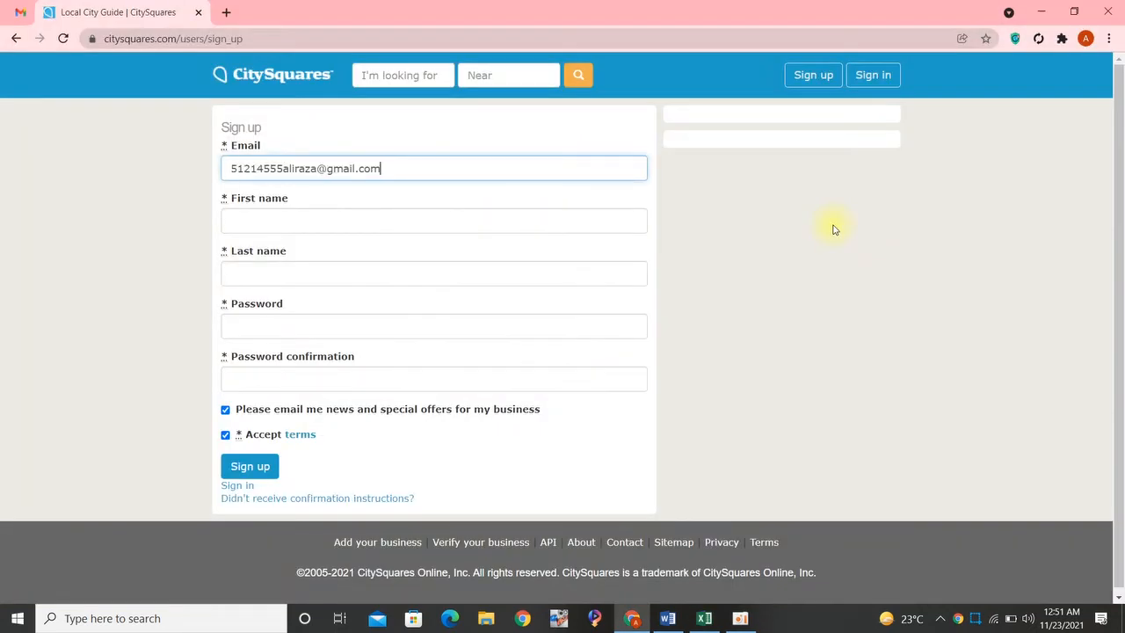
- Copy the account password from the citysquares.com row in Excel into the sign-up form's Password and Password confirmation fields
key("alt+Tab")
left_click(666, 231)
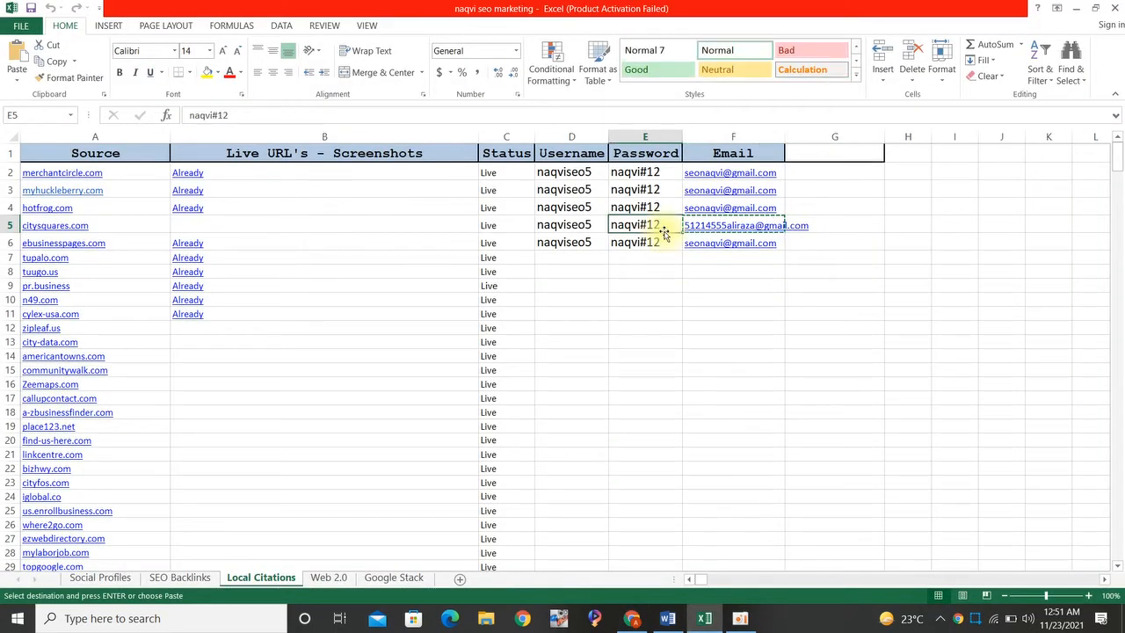
key("ctrl+c")
key("alt+Tab")
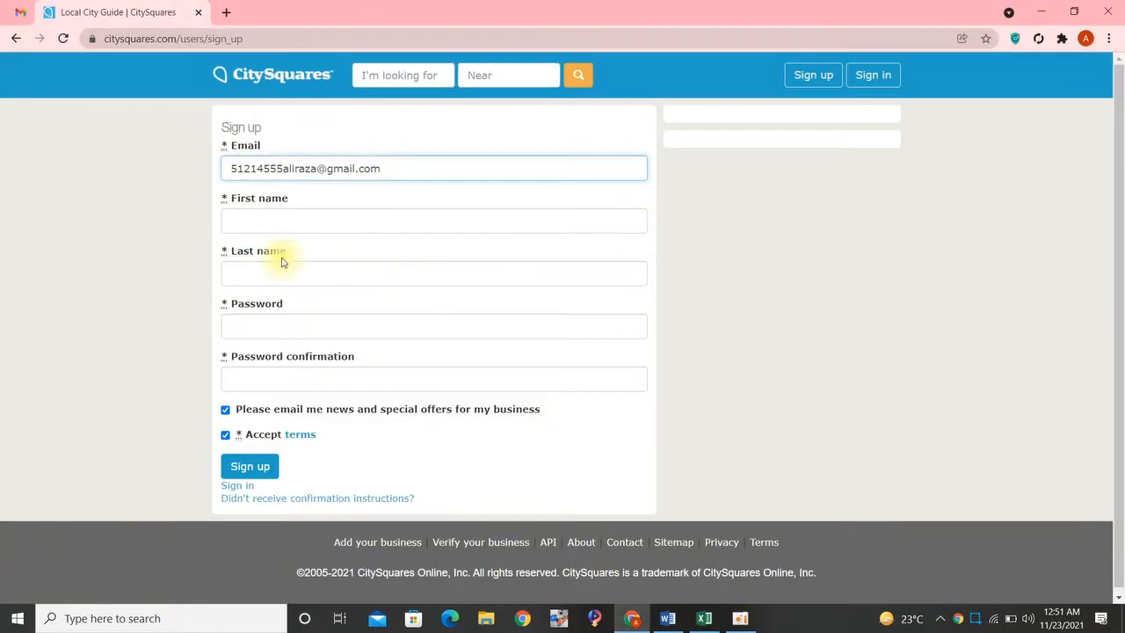
left_click(276, 323)
key("ctrl+v")
left_click(537, 376)
key("ctrl+v")
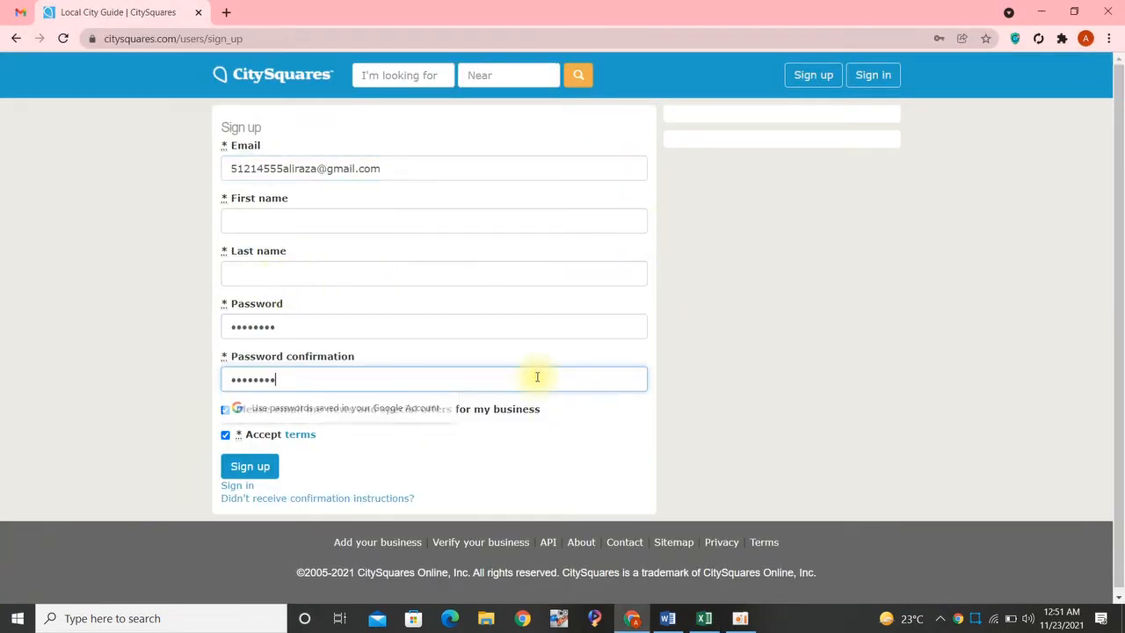
- Fill in the first and last name with the owner name from the Word document and submit the sign-up form
key("alt+Tab")
key("alt+Tab")
key("alt+Tab")
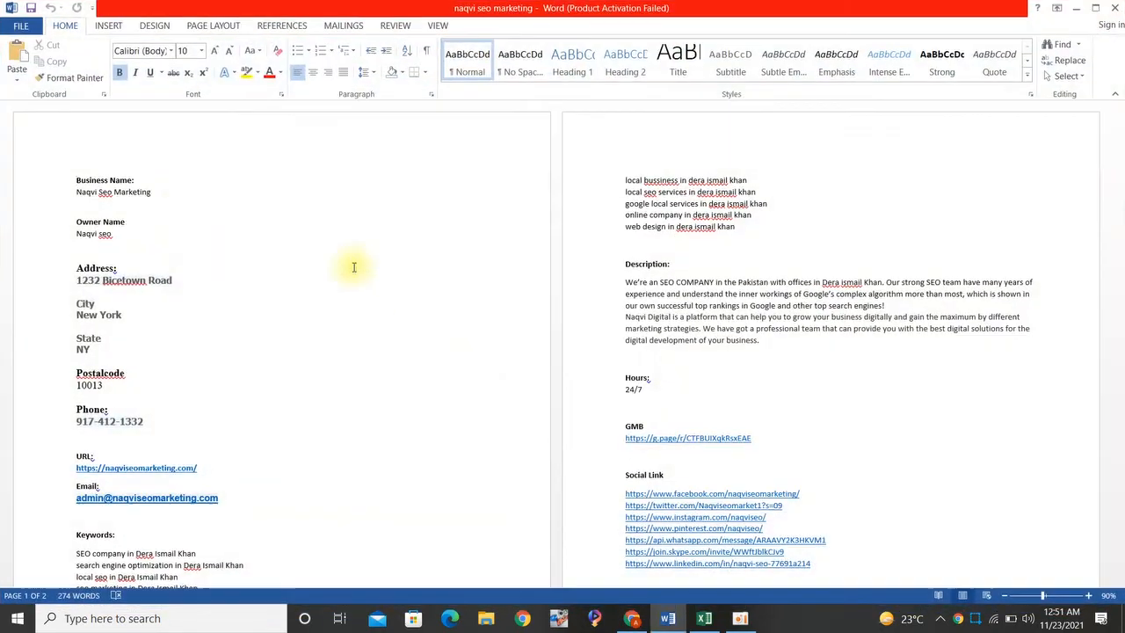
left_click(59, 242)
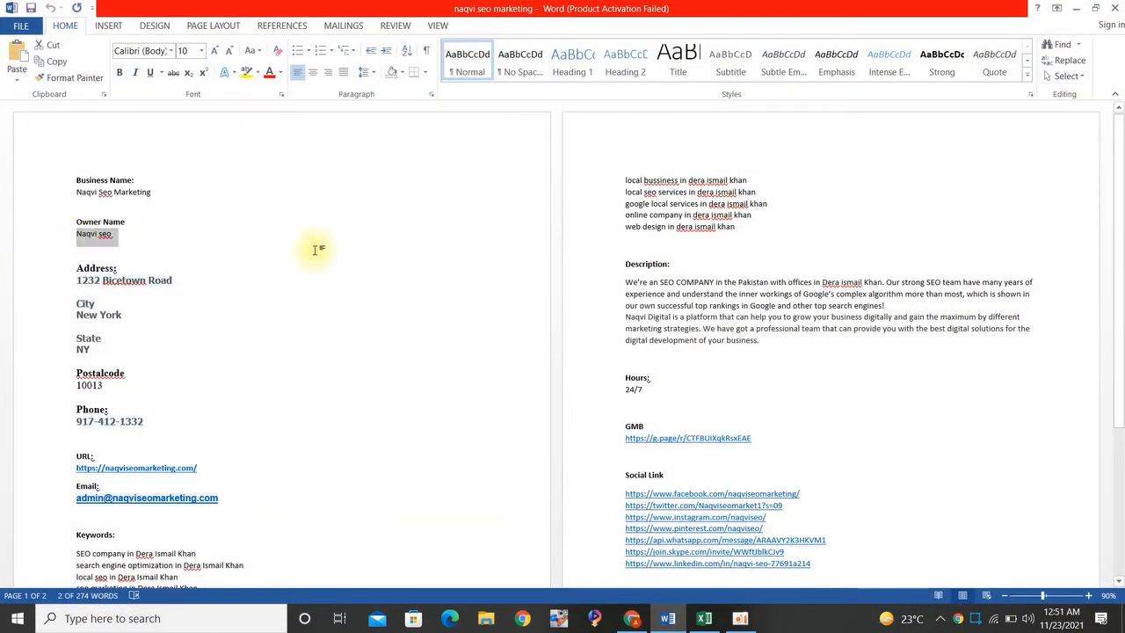
key("alt+Tab")
key("alt+Tab")
key("alt+Tab")
key("alt+Tab")
key("alt+Tab")
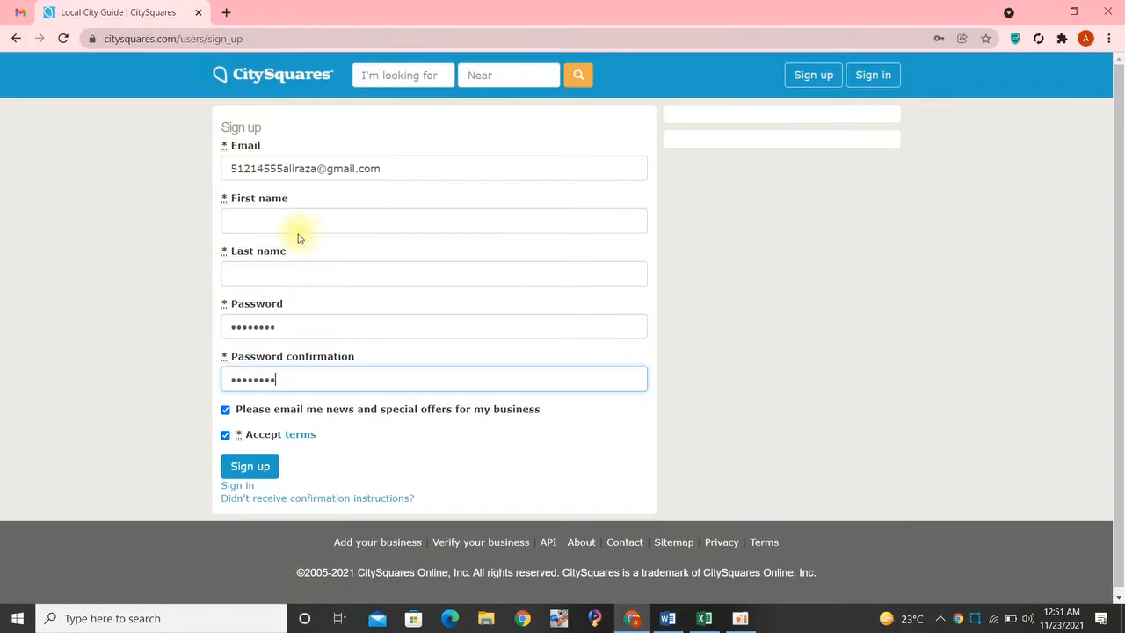
left_click(256, 214)
key("ctrl+v")
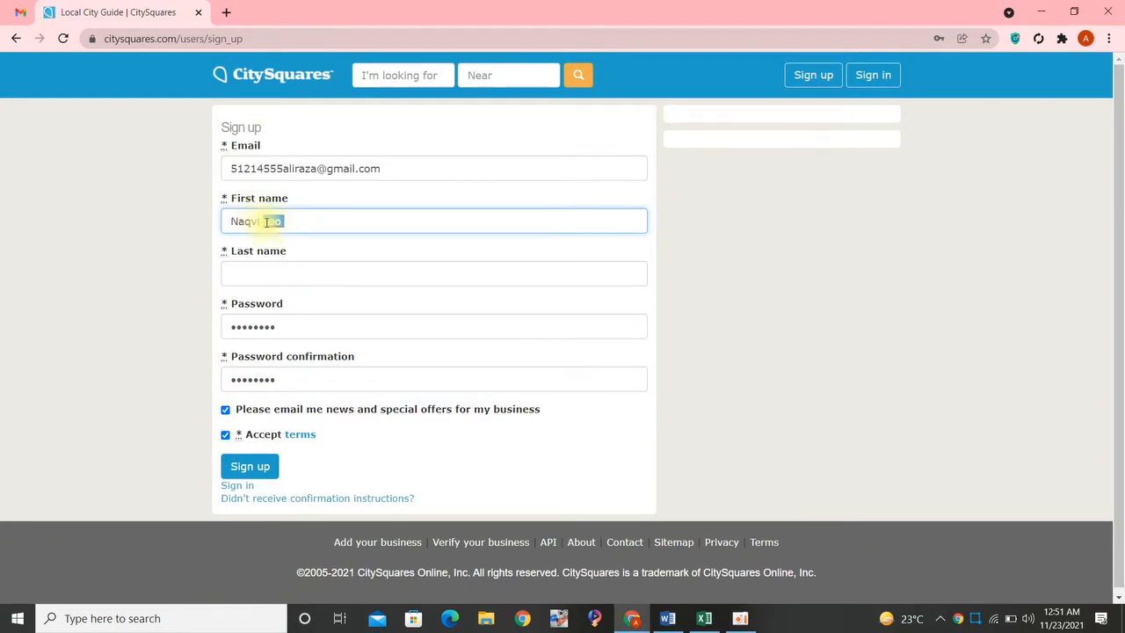
key("BackSpace")
left_click(261, 266)
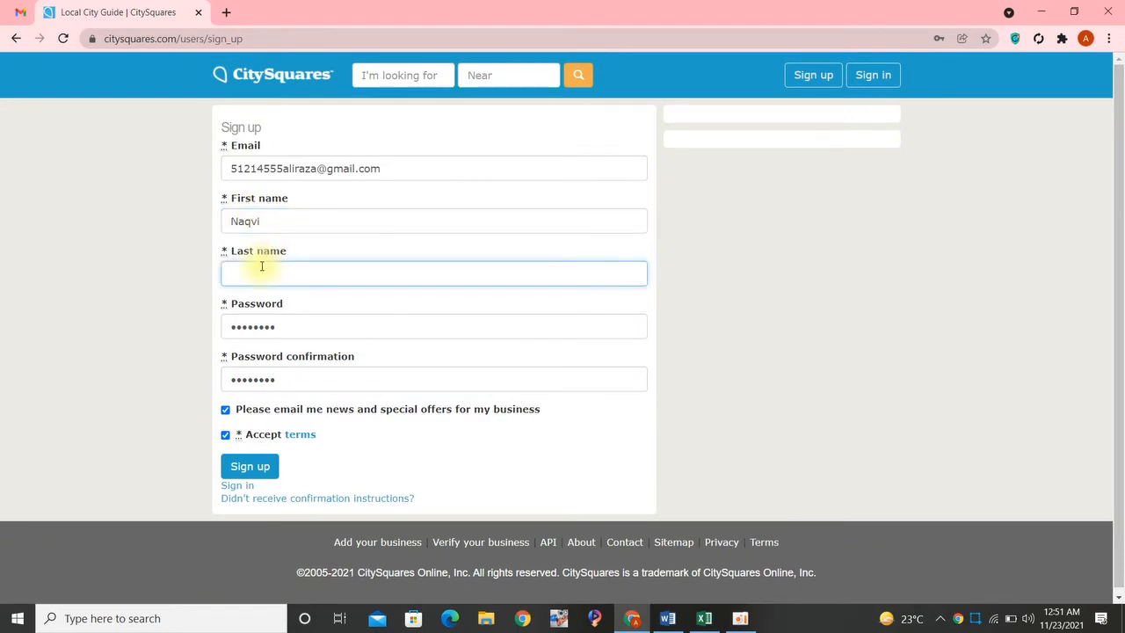
left_click(264, 472)
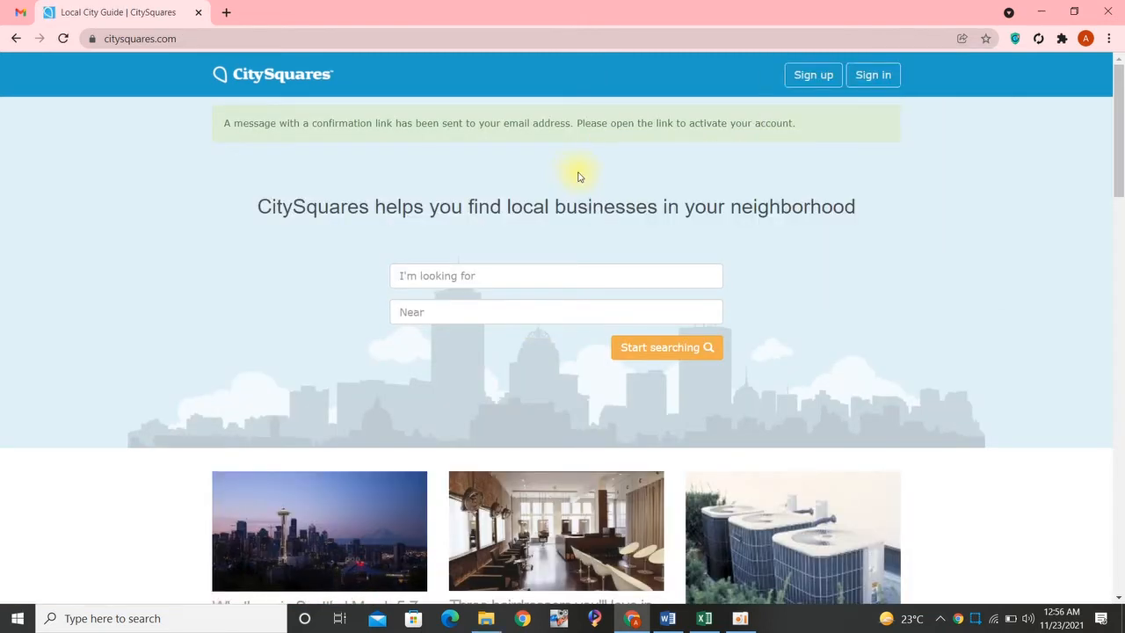
- Confirm the account through the CitySquares confirmation e-mail in Gmail and close the old CitySquares tab
left_click(20, 12)
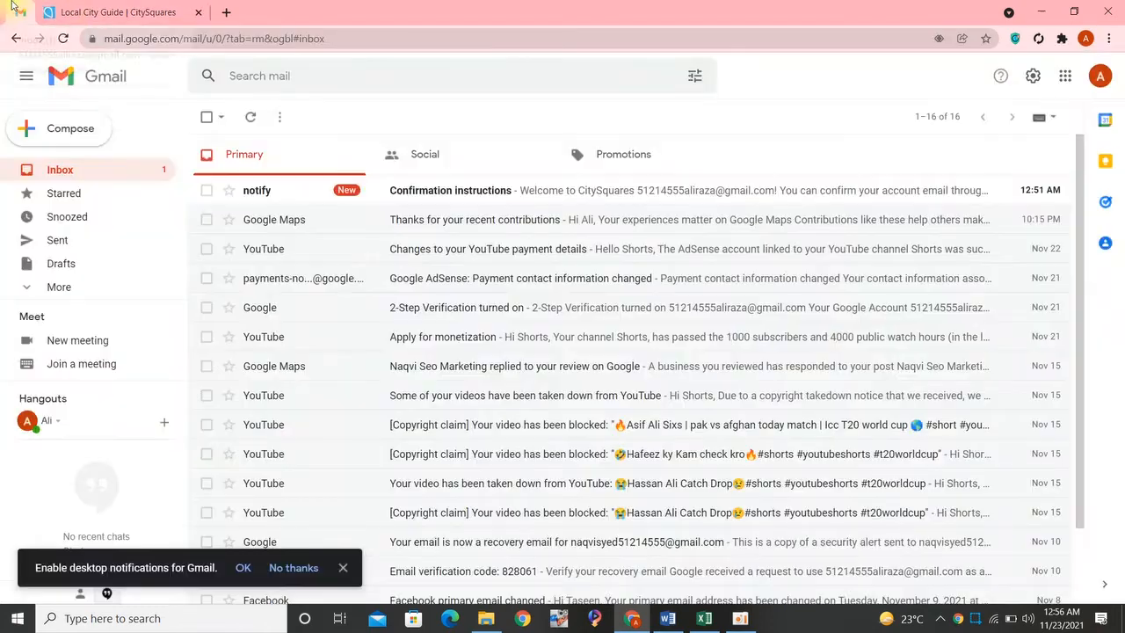
left_click(358, 195)
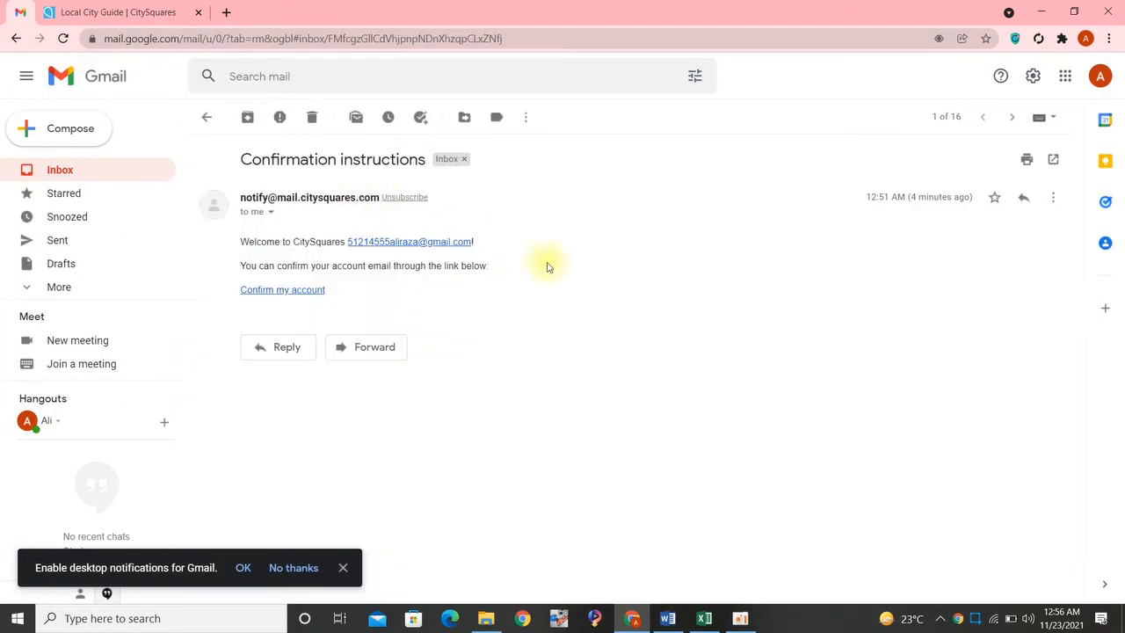
left_click(293, 295)
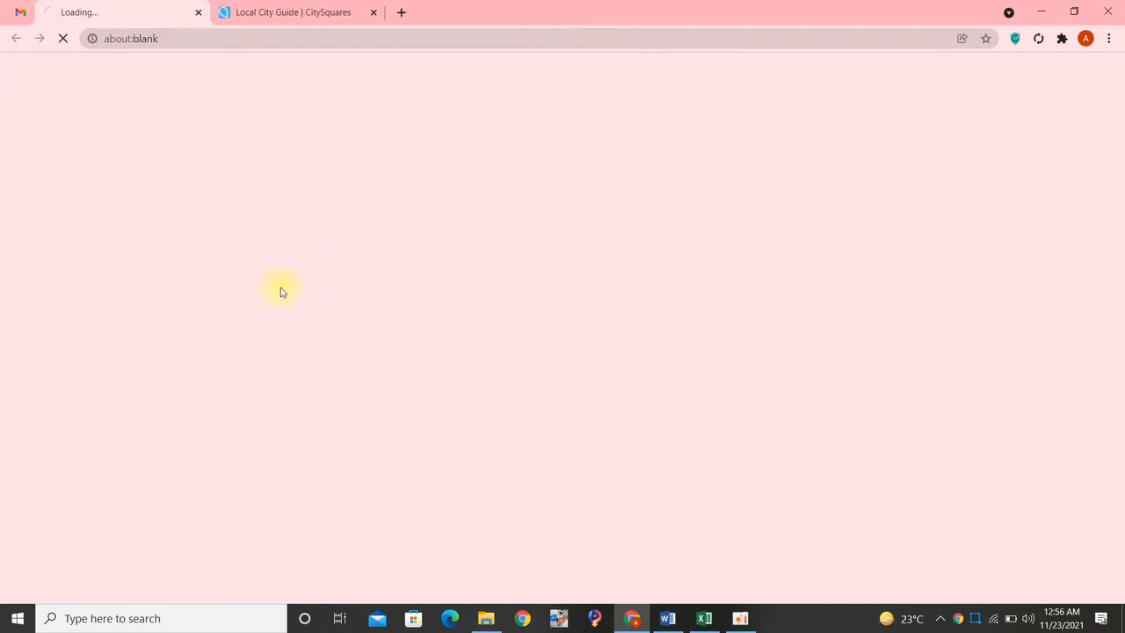
left_click(374, 14)
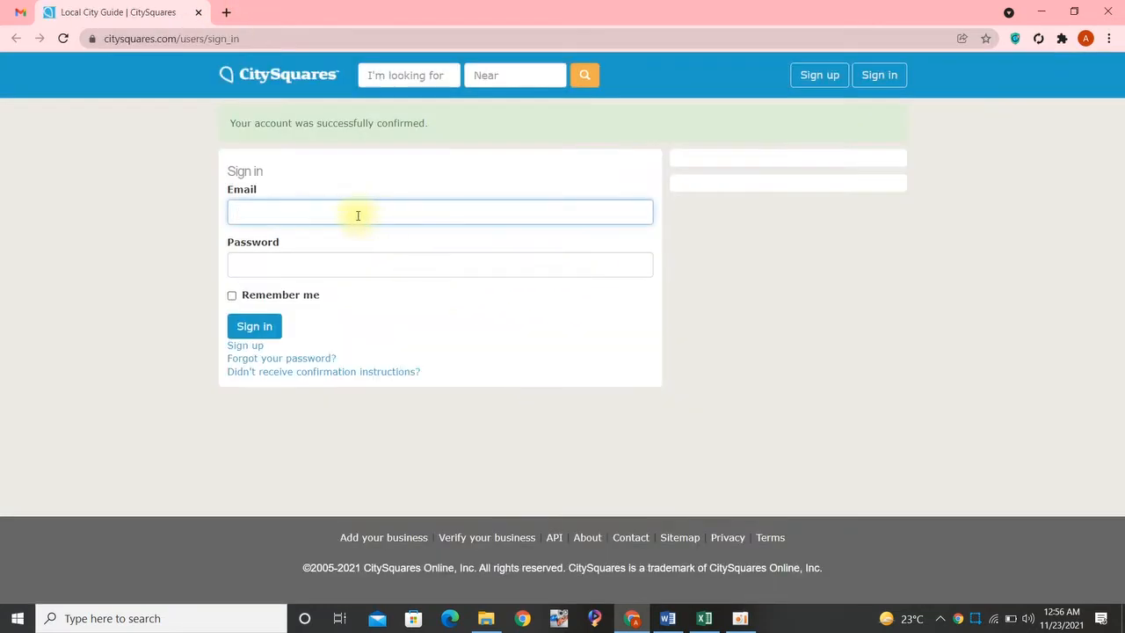
- Sign in to CitySquares with the registered e-mail and the account password listed in the Excel sheet
left_click(279, 211)
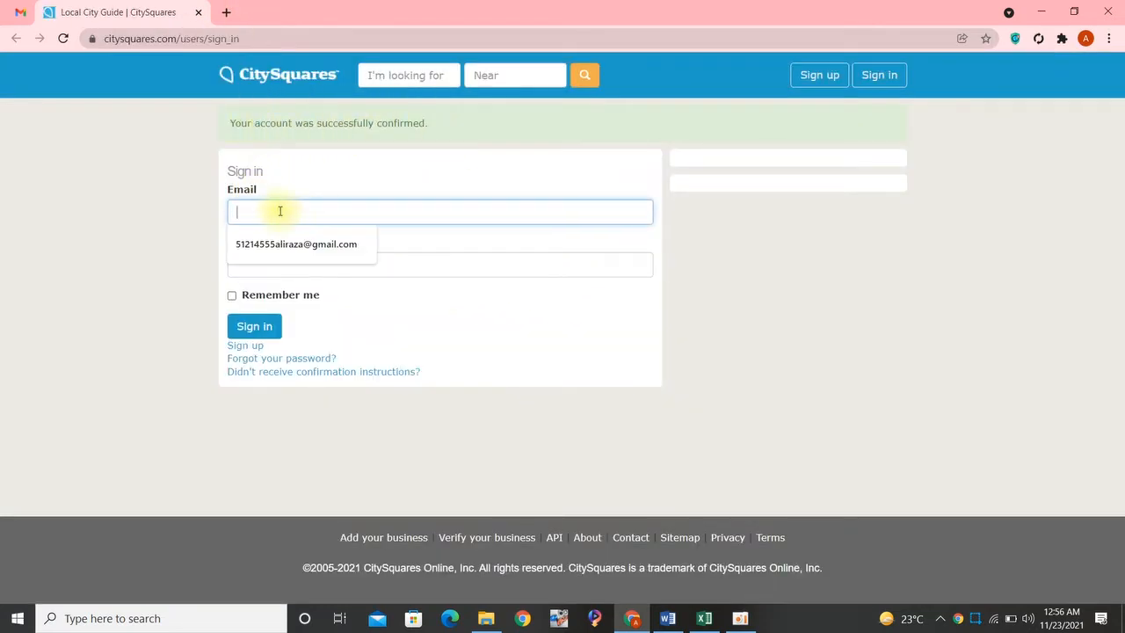
left_click(285, 243)
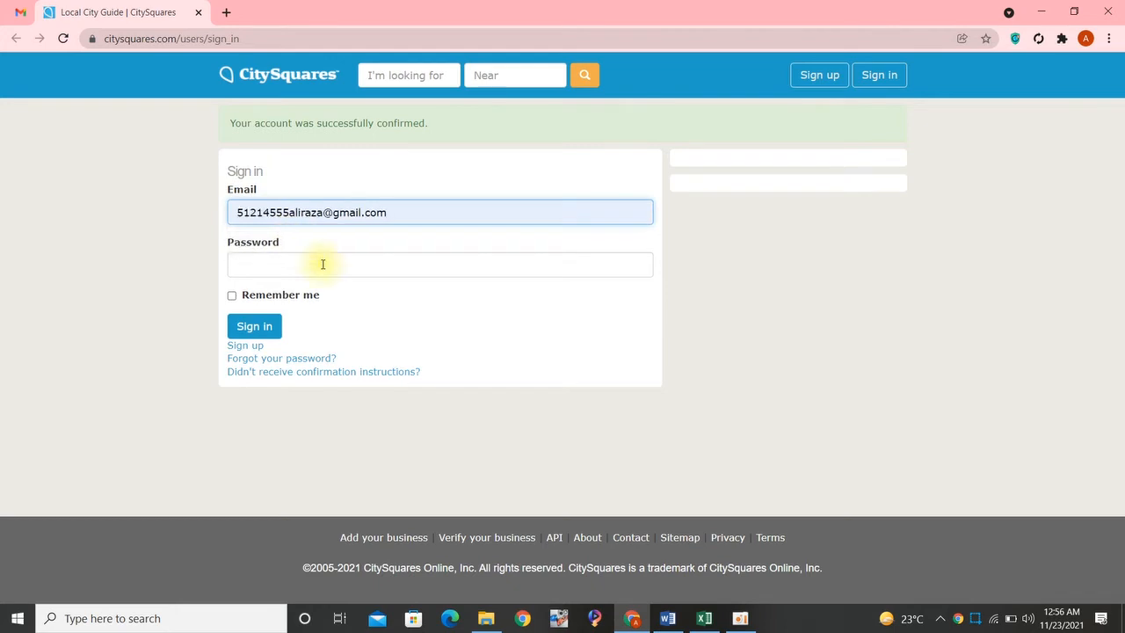
key("alt+Tab")
key("alt+Tab")
key("alt+Tab")
key("alt+Tab")
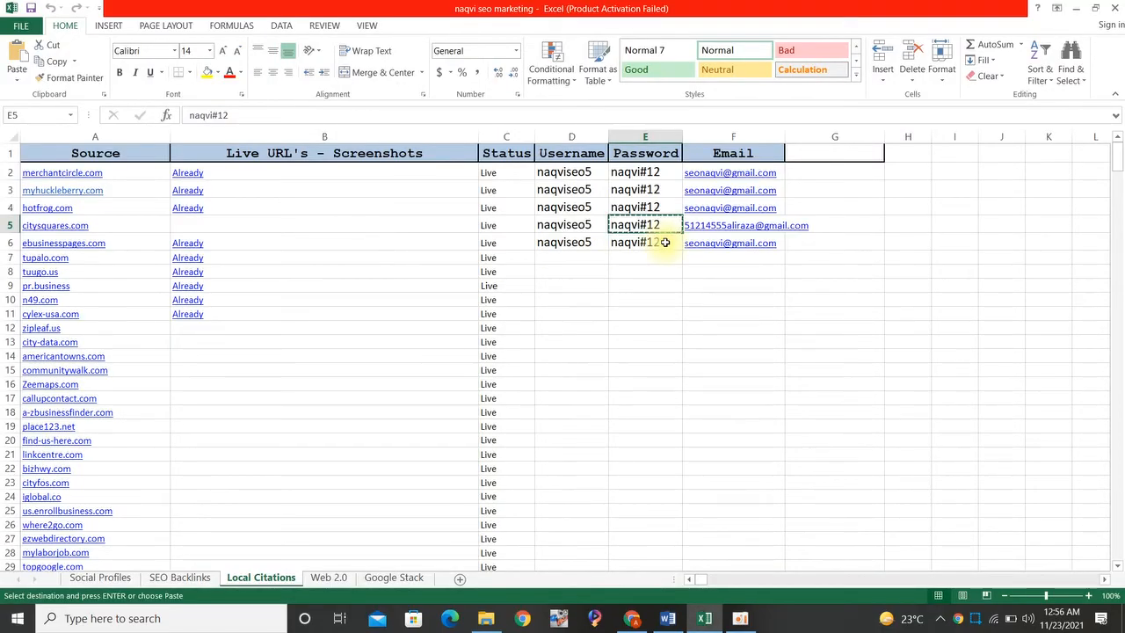
key("alt+Tab")
left_click(330, 263)
type("********")
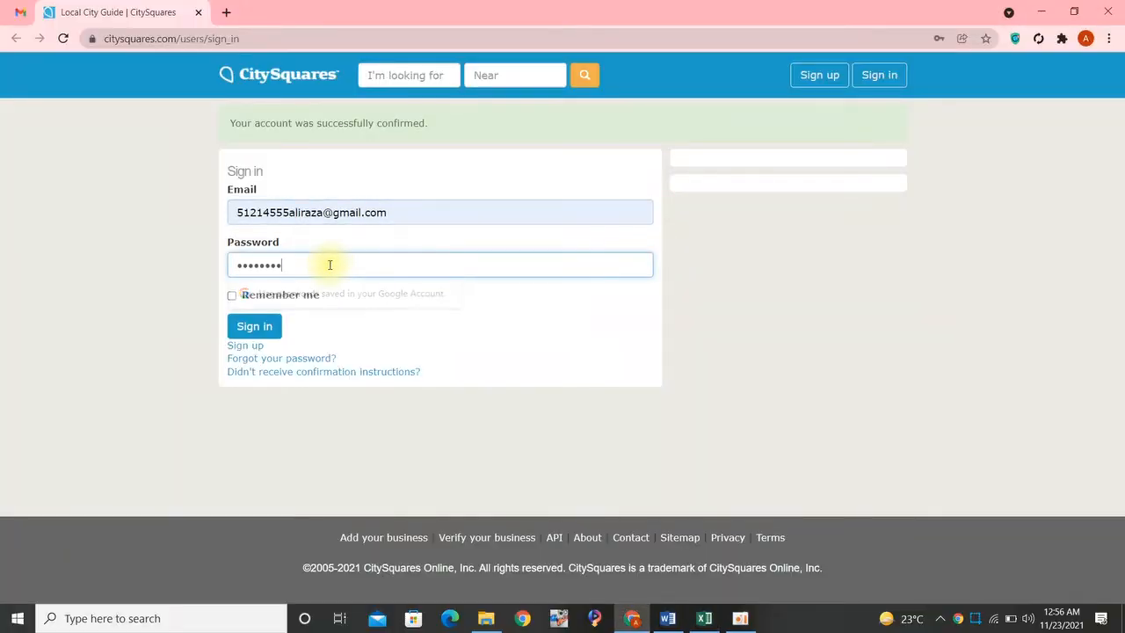
left_click(255, 328)
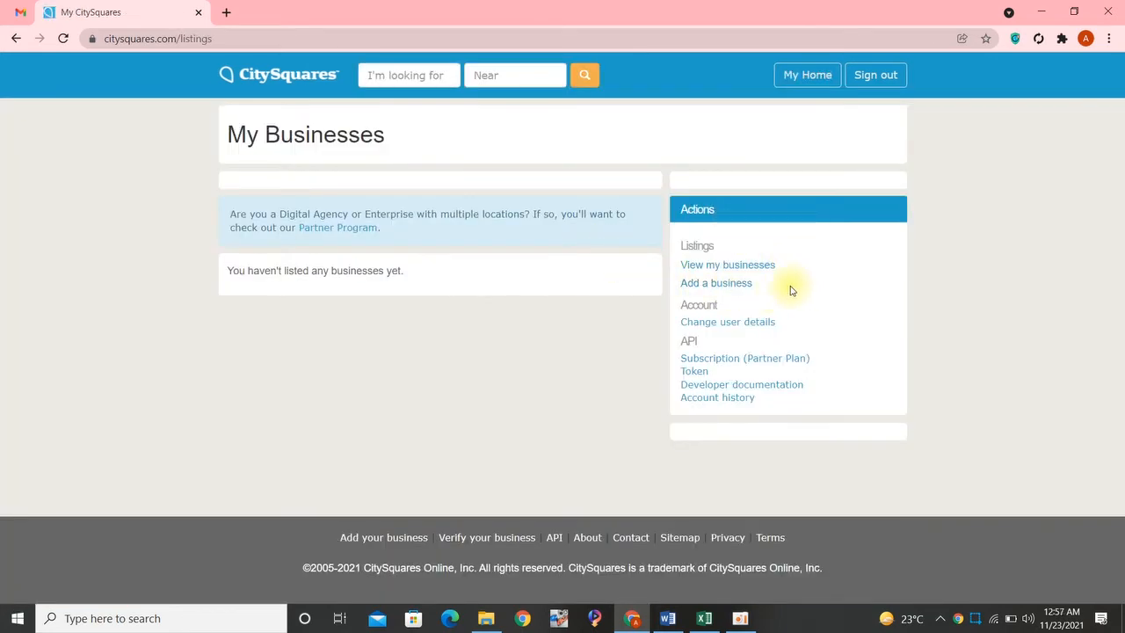
- Start adding a business and enter Naqvi Seo Marketing, copied from the Word document, as the business name
left_click(727, 288)
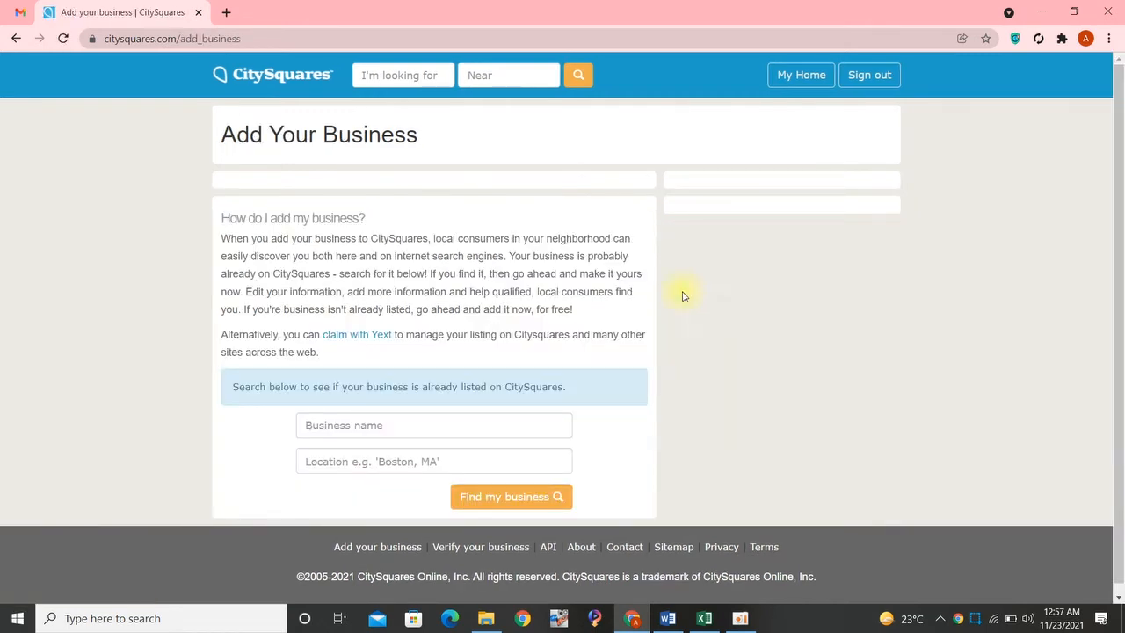
scroll(528, 352, "down", 1)
left_click(344, 419)
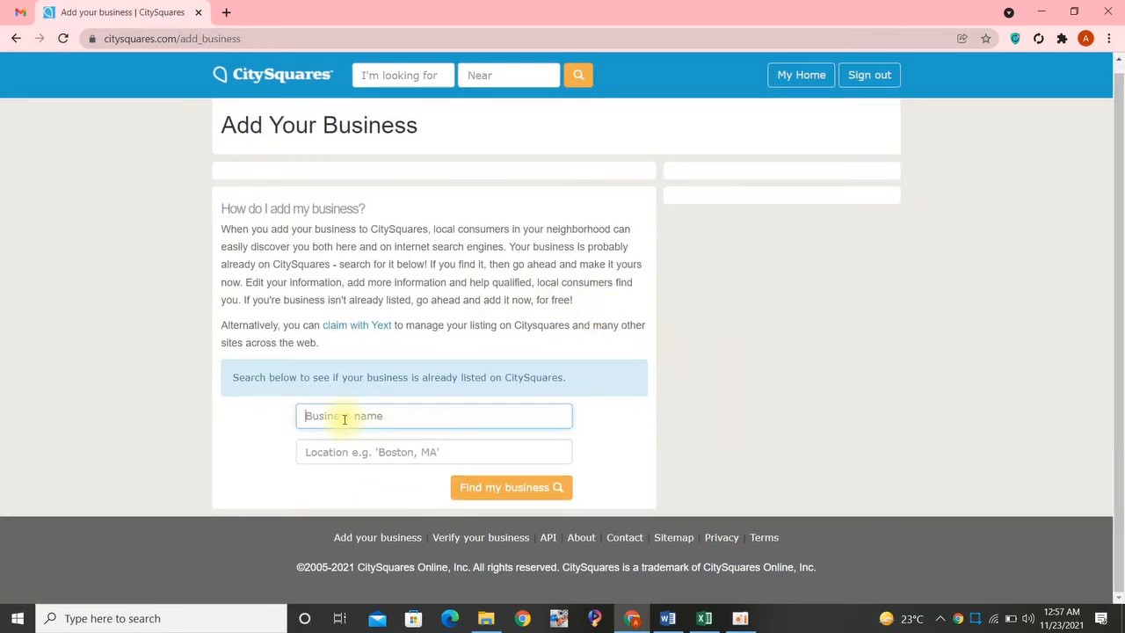
key("alt+Tab")
key("alt+Tab")
key("alt+Tab")
key("alt+Tab")
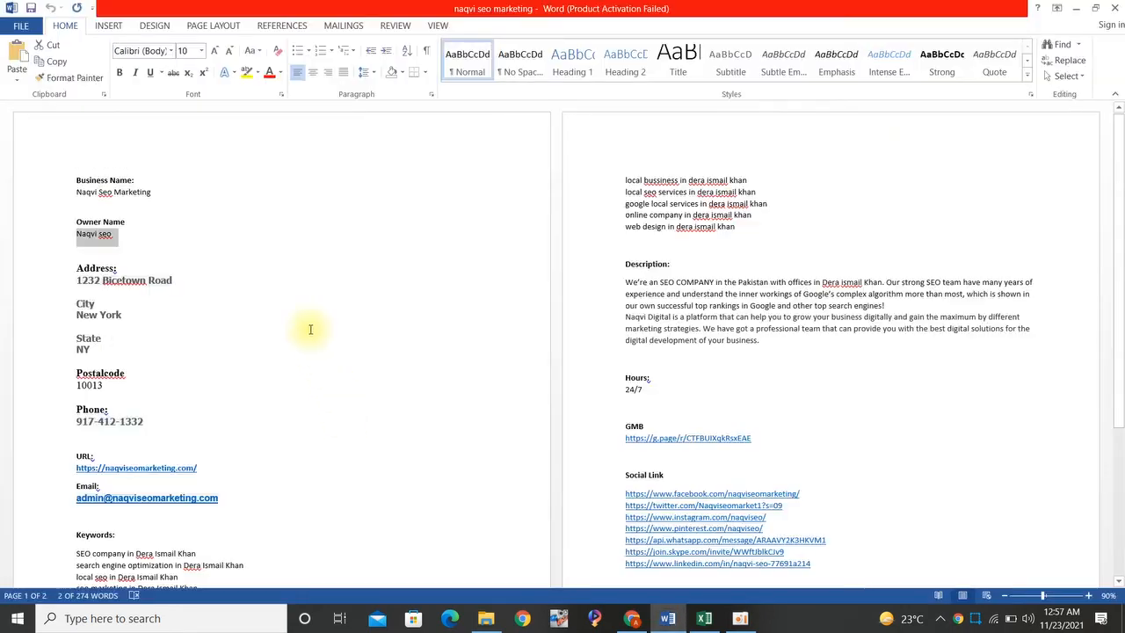
left_click(62, 195)
key("ctrl+c")
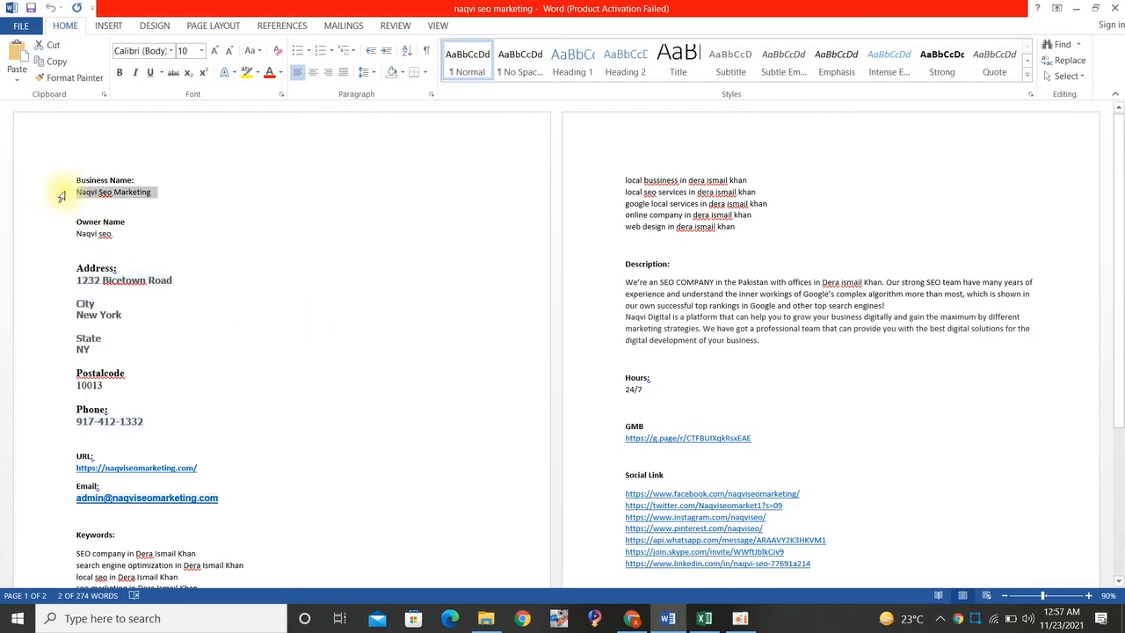
key("alt+Tab")
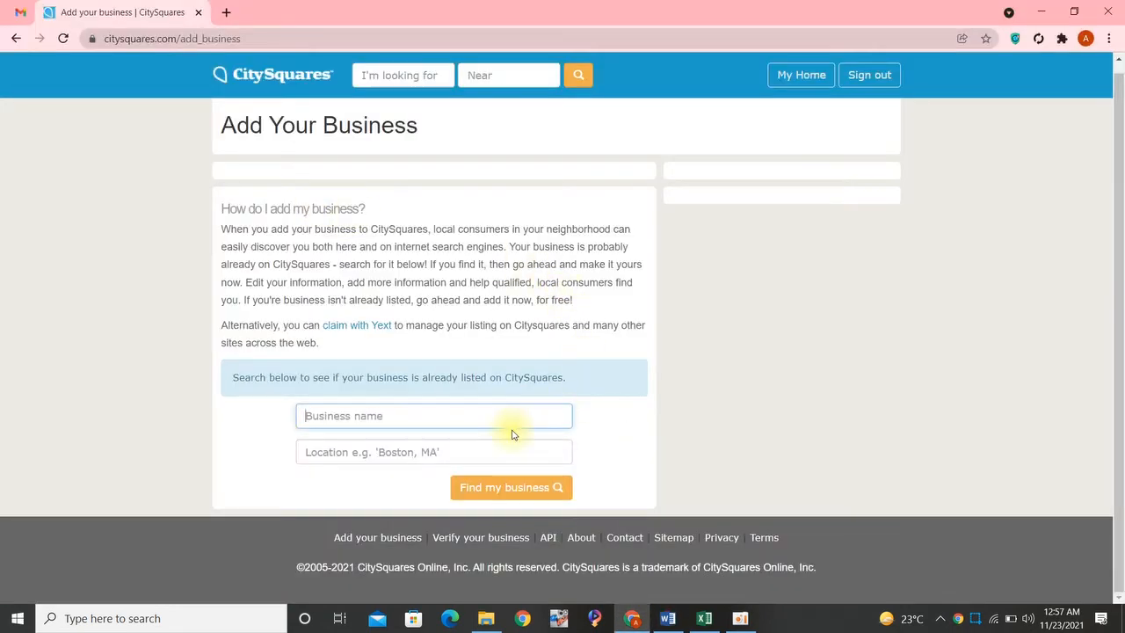
key("ctrl+v")
- Search for the business using the street address from the Word document as location, and open the new listing form
key("alt+Tab")
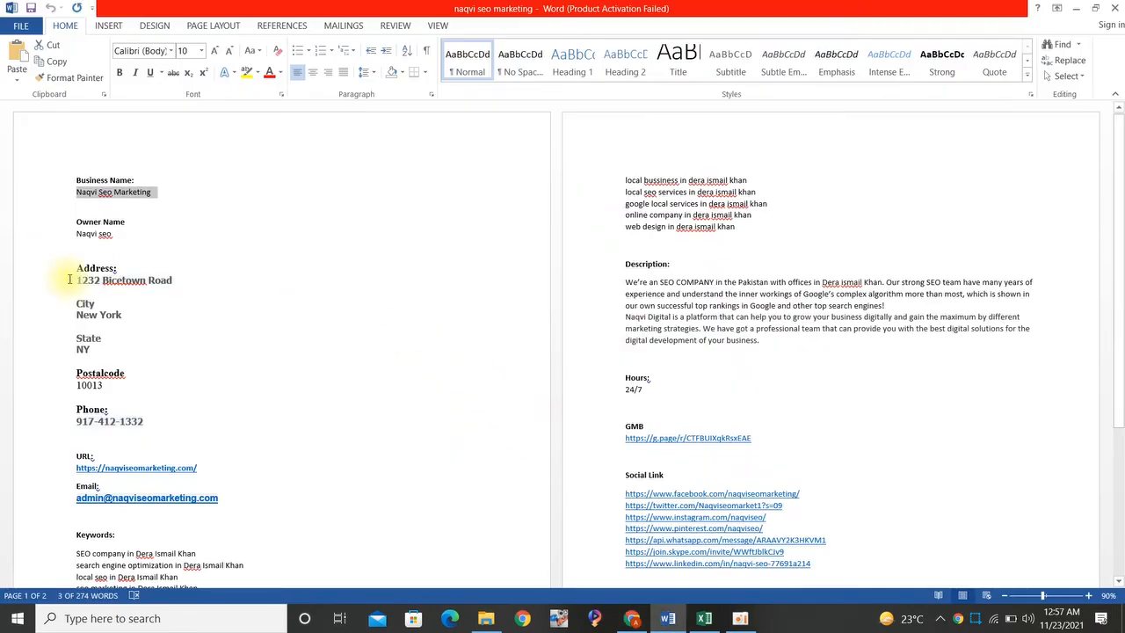
left_click(69, 280)
key("ctrl+c")
key("alt+Tab")
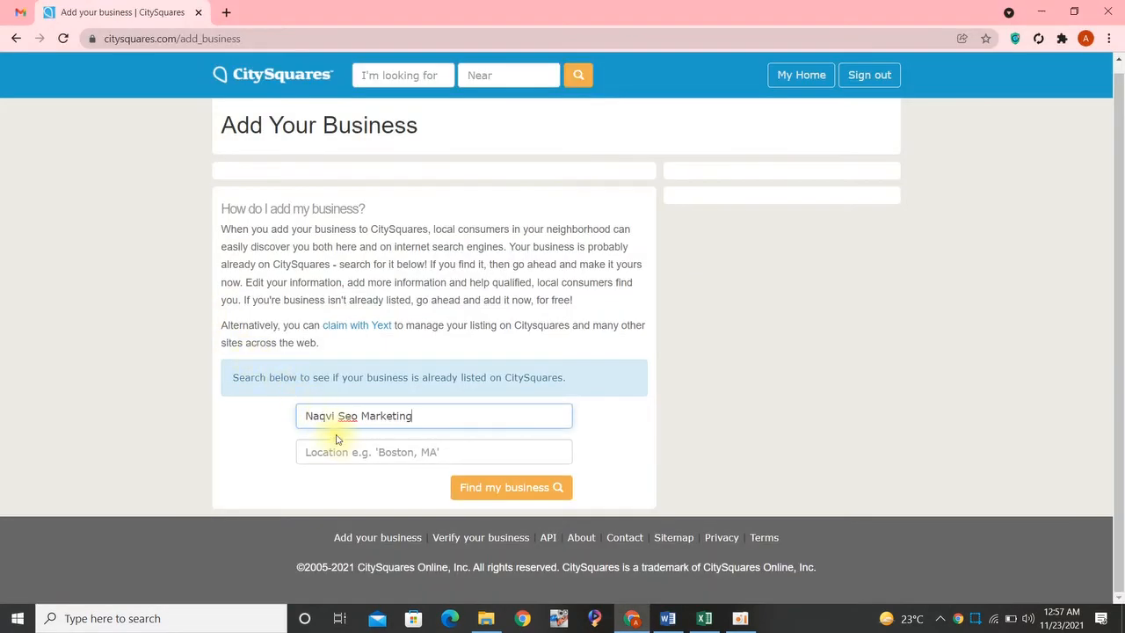
left_click(343, 452)
key("ctrl+v")
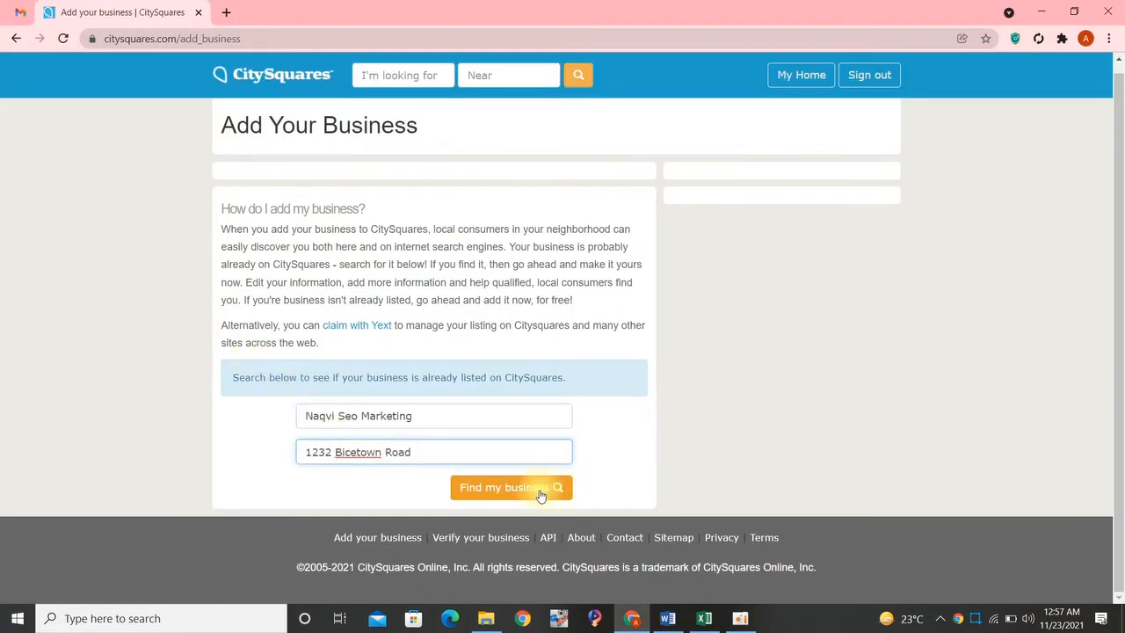
left_click(490, 495)
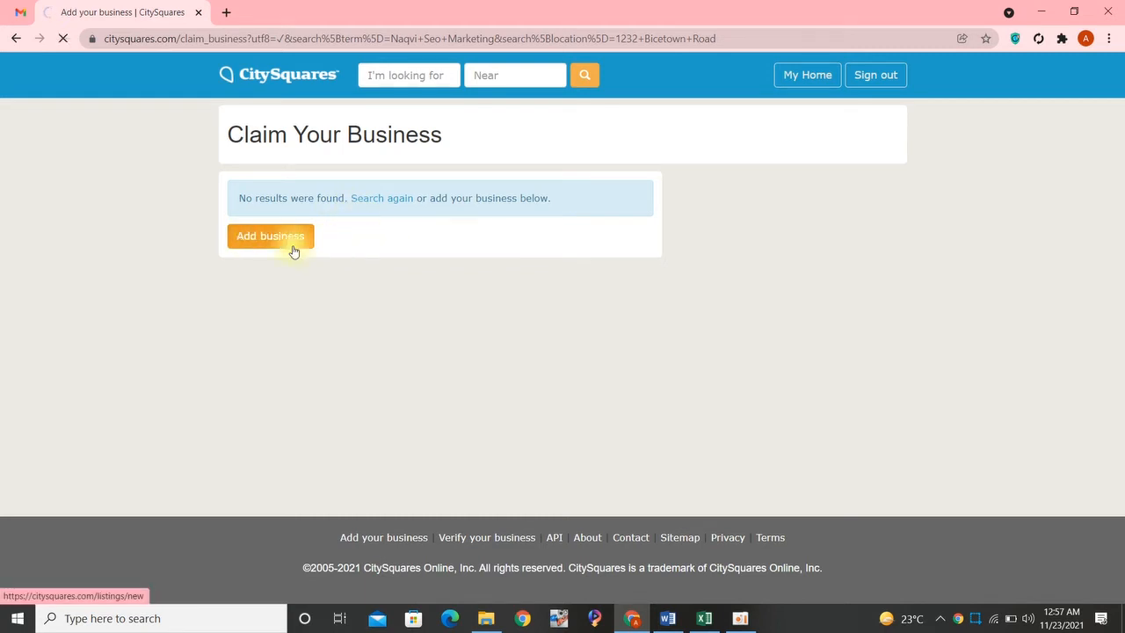
scroll(440, 269, "down", 2)
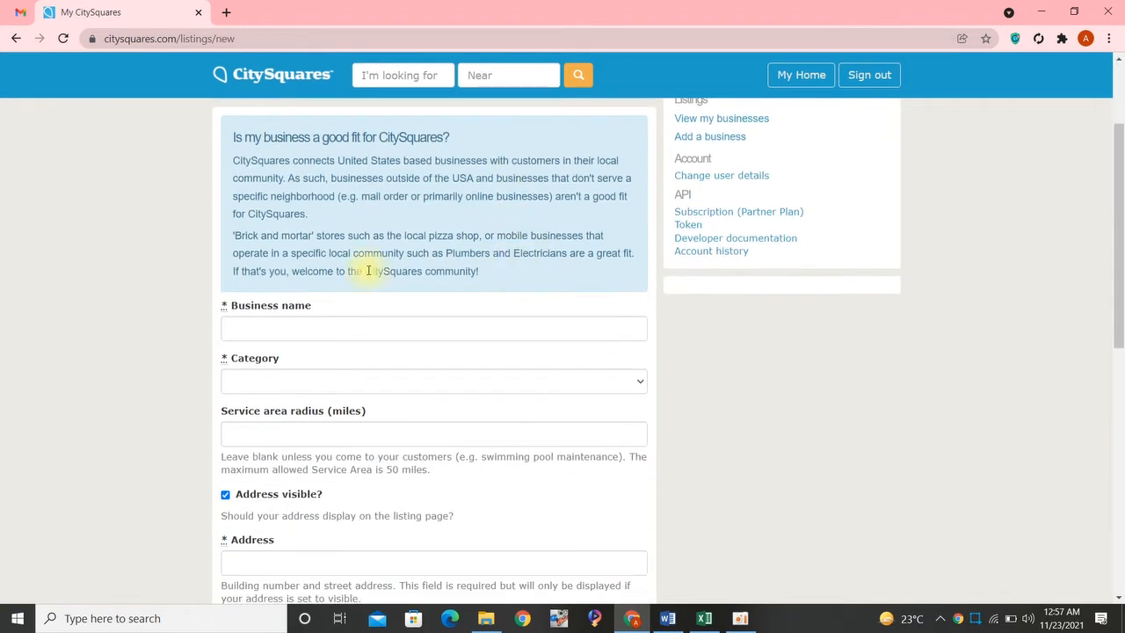
- Fill in the listing's business name with Naqvi Seo Marketing, as given in the Word document
left_click(280, 327)
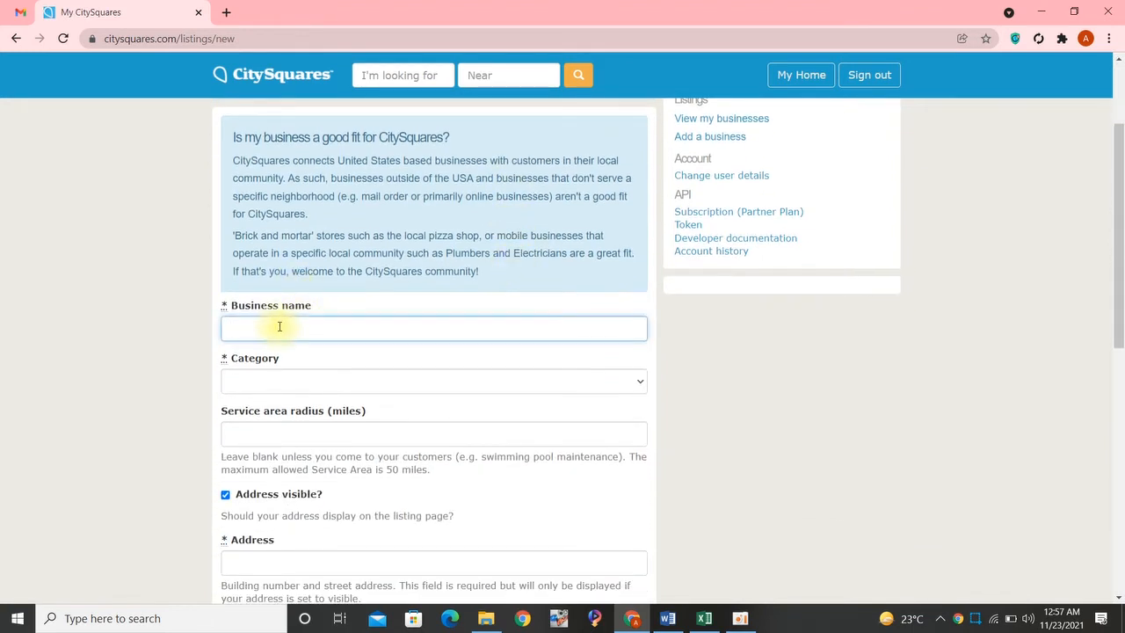
key("alt+Tab")
key("alt+Tab")
key("alt+Tab")
key("alt+Tab")
key("alt+Tab")
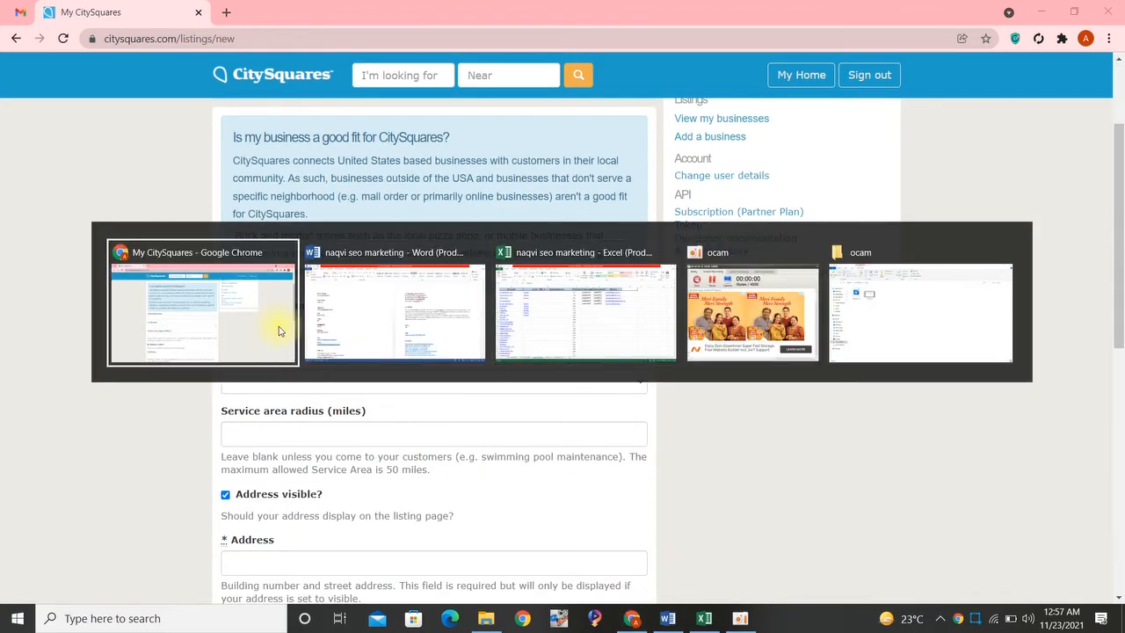
key("alt+Tab")
left_click(40, 195)
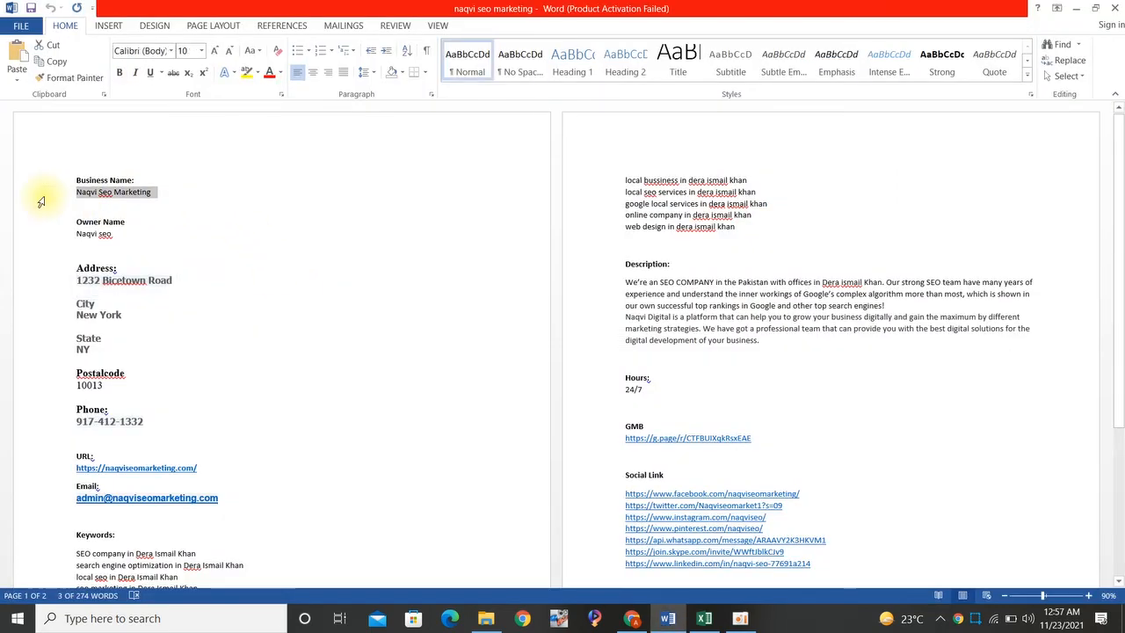
key("alt+Tab")
type("Naqvi Seo Marketing")
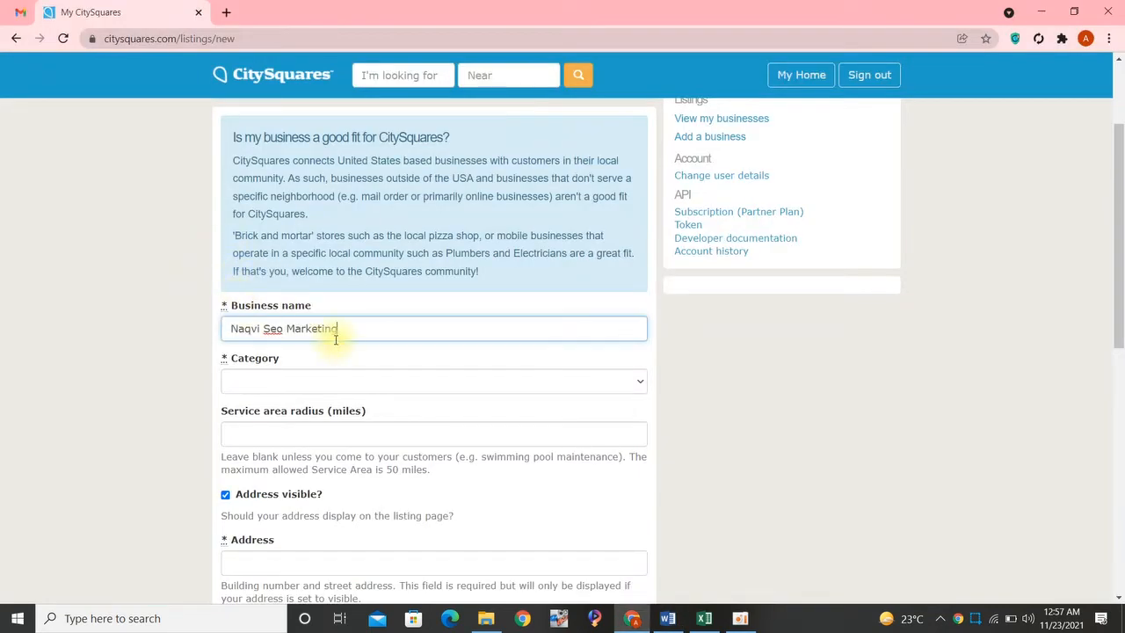
- Set the listing's category to Business & Professional Services > Advertising
left_click(313, 383)
key("b")
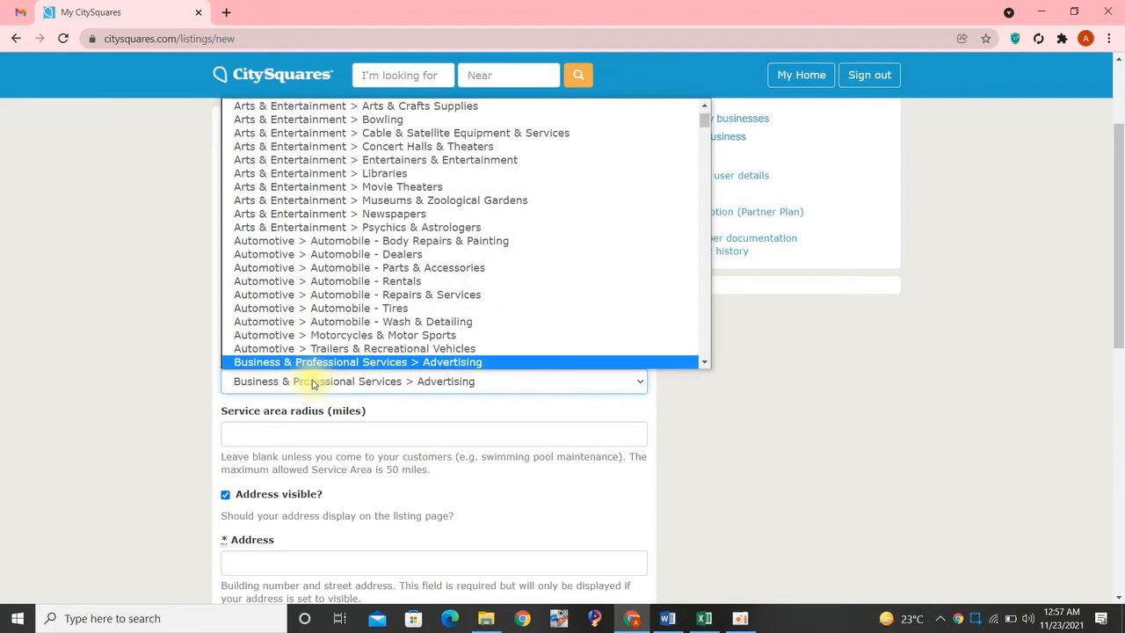
key("Return")
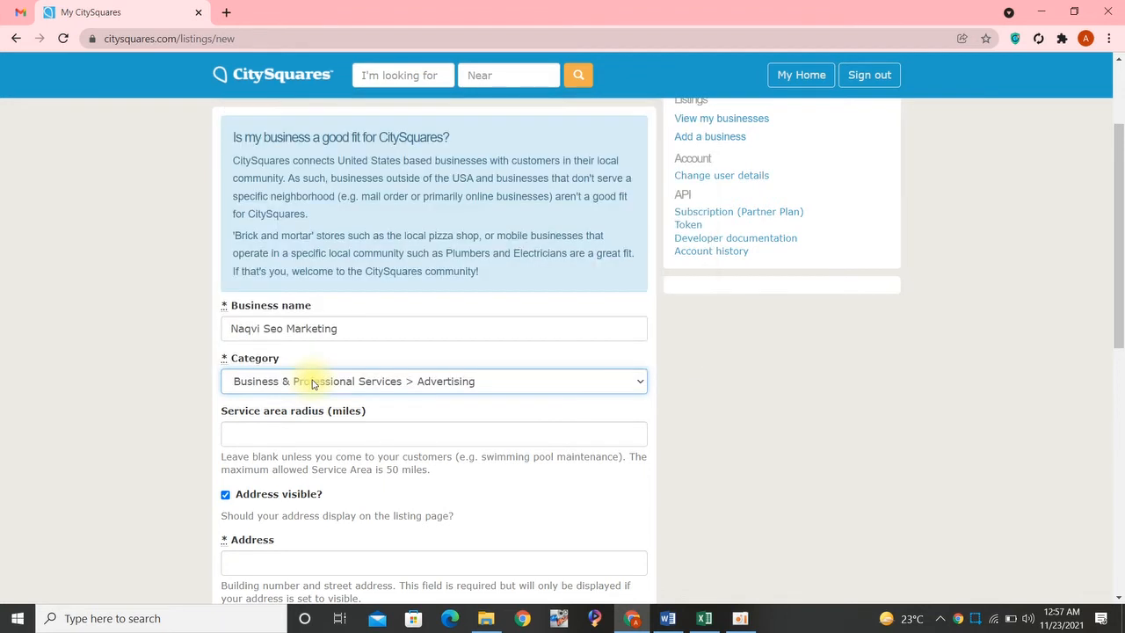
- Copy the street address from the Word document into the listing's required Address field
scroll(330, 384, "down", 2)
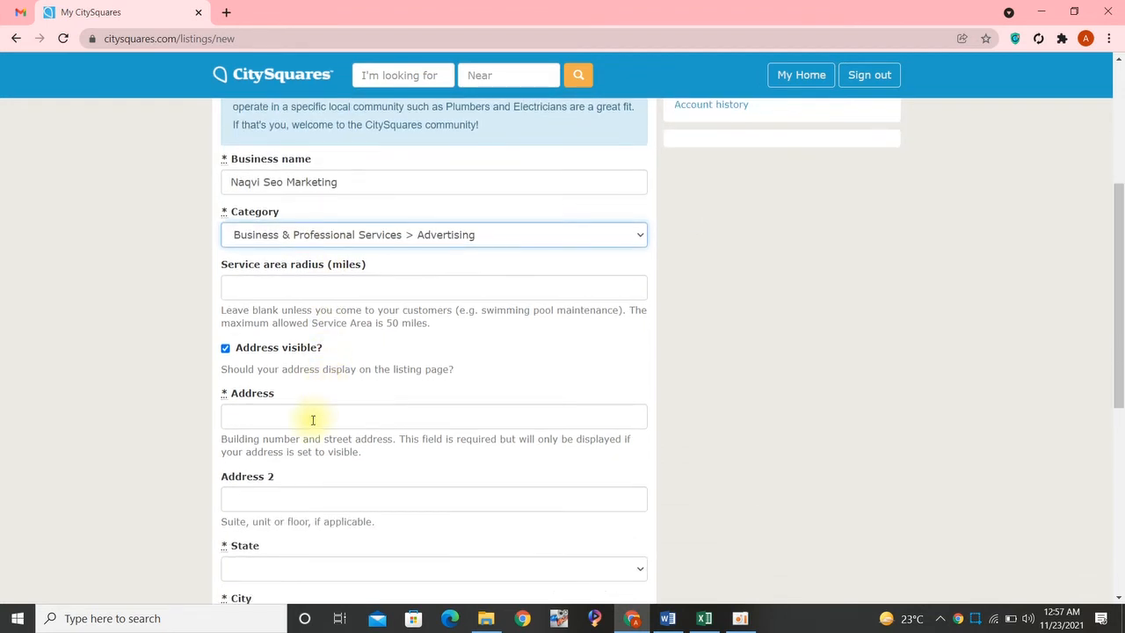
key("alt+Tab")
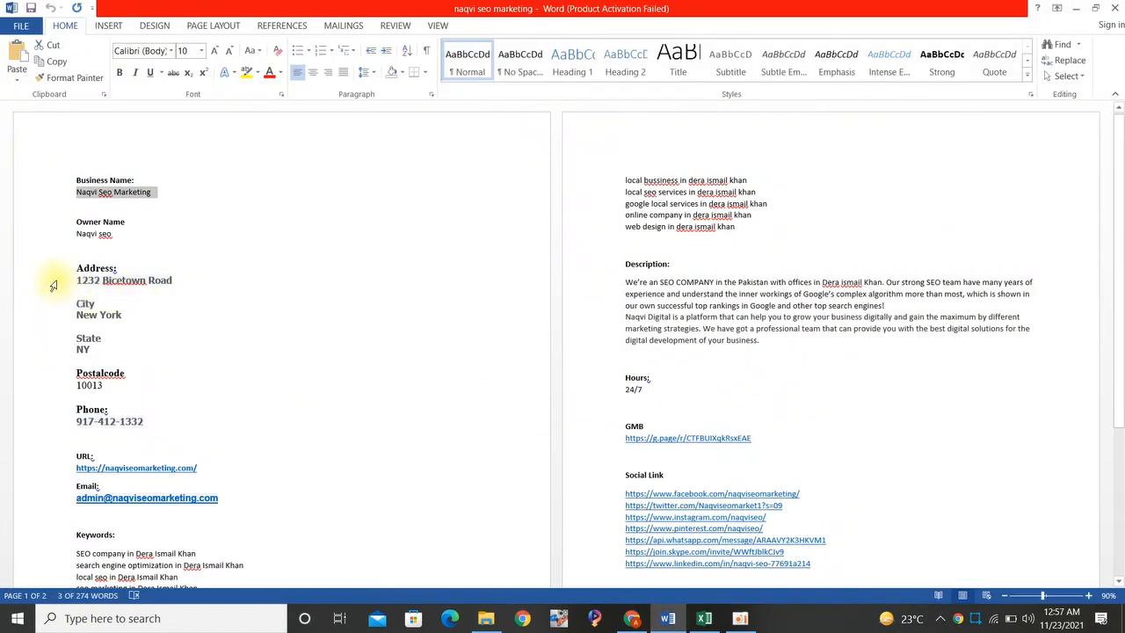
left_click(54, 286)
key("ctrl+c")
key("alt+Tab")
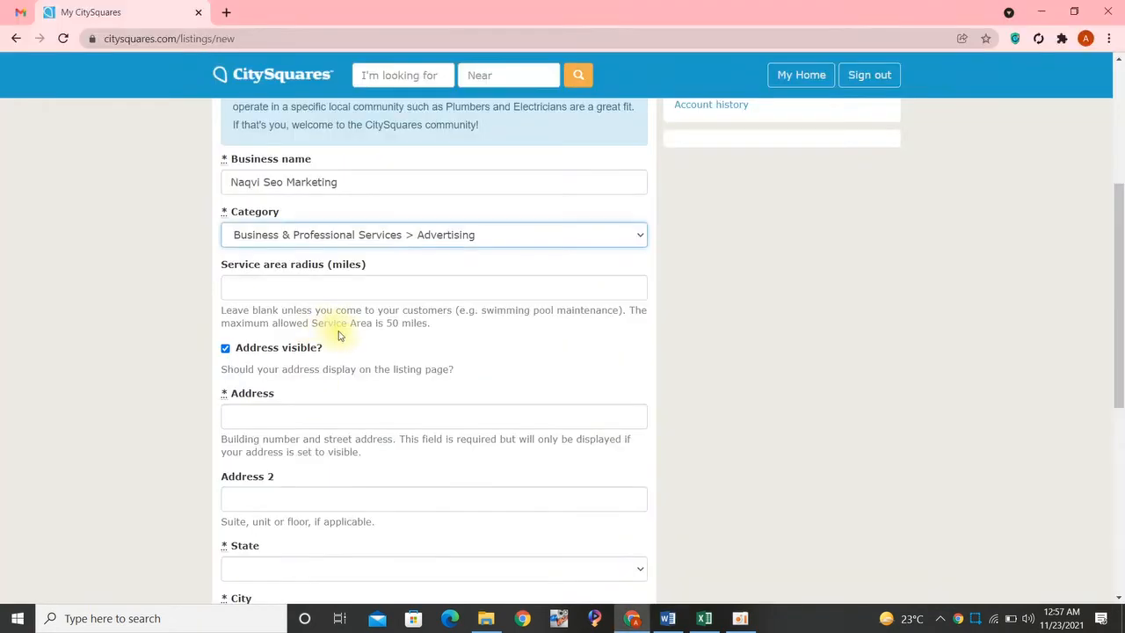
left_click(289, 419)
key("ctrl+v")
- Set the listing's state to New York, matching the Word document
key("alt+Tab")
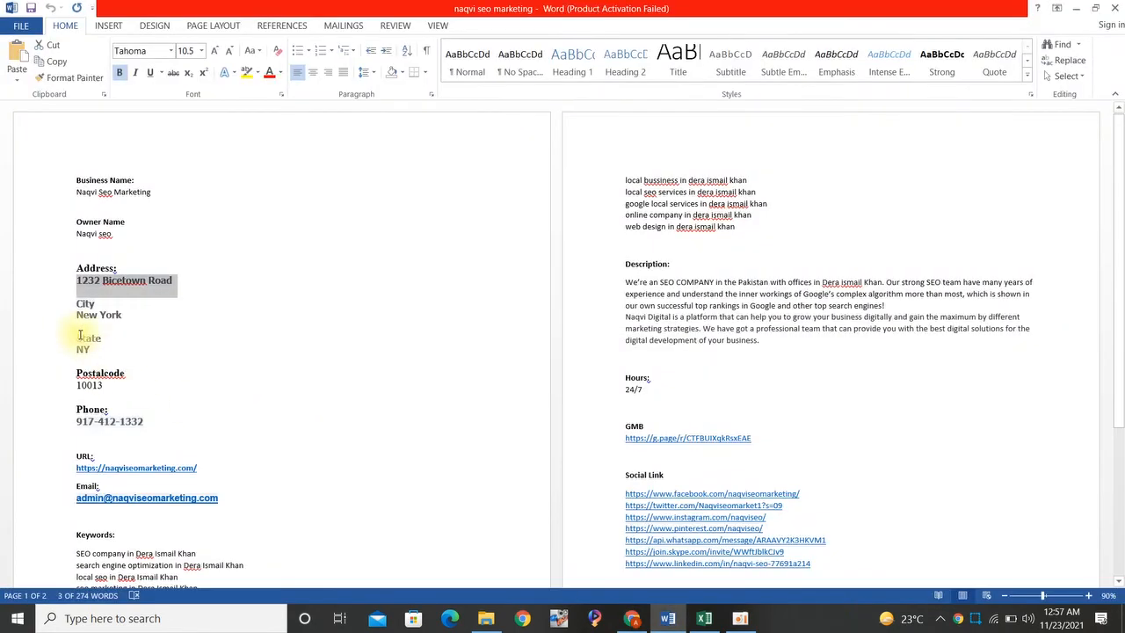
key("alt+Tab")
scroll(188, 432, "down", 3)
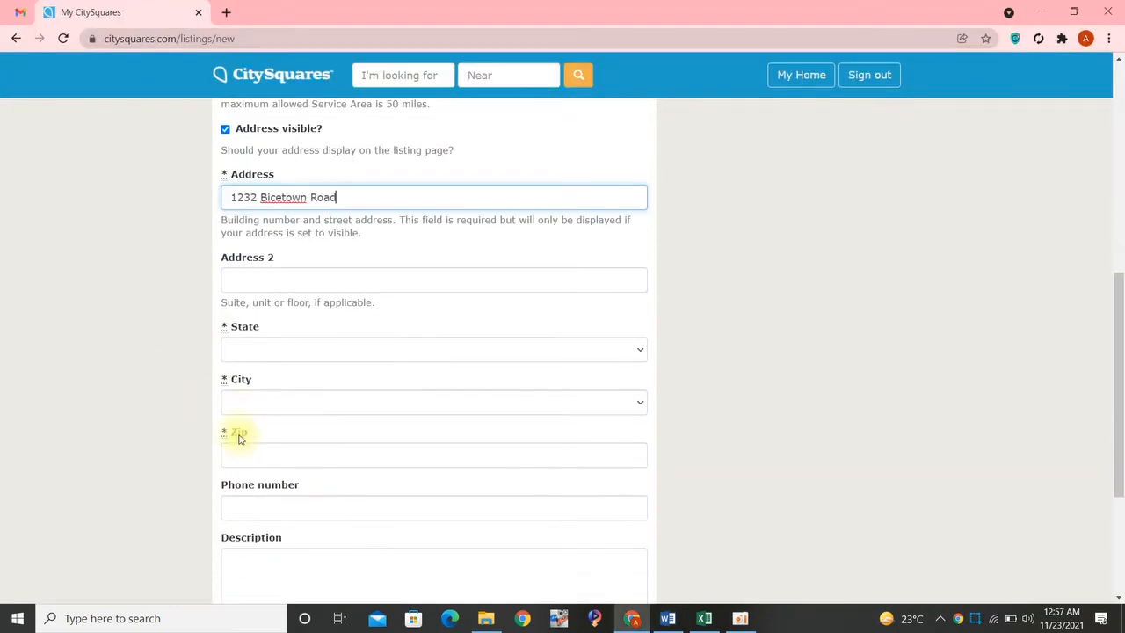
left_click(264, 349)
key("n")
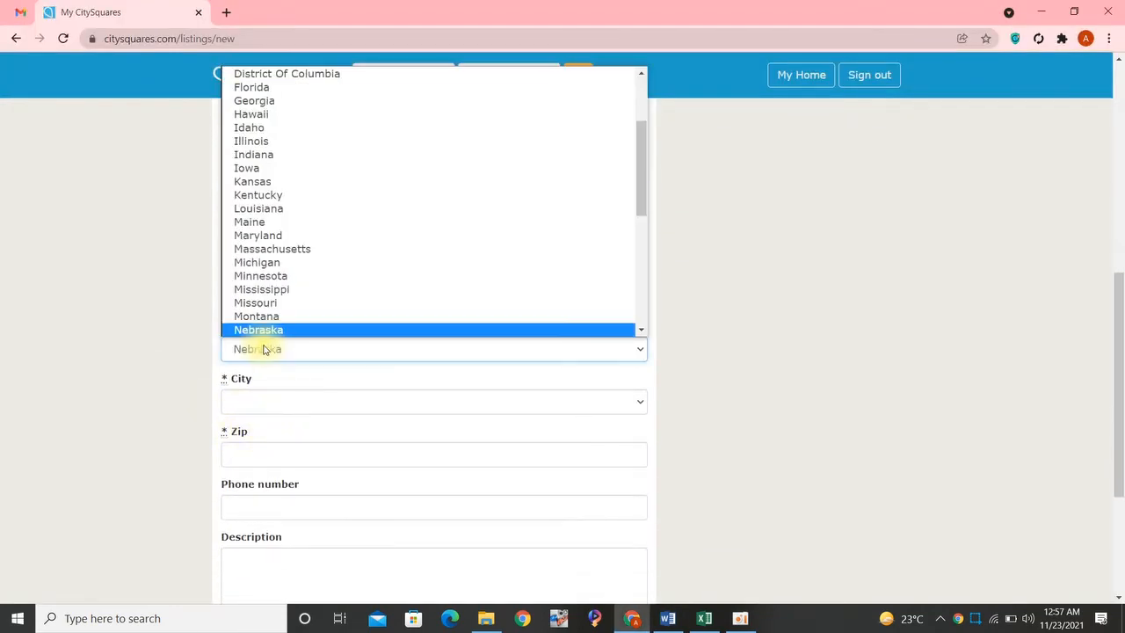
key("Down")
key("Down")
key("Down")
key("Down")
key("Down")
key("Down")
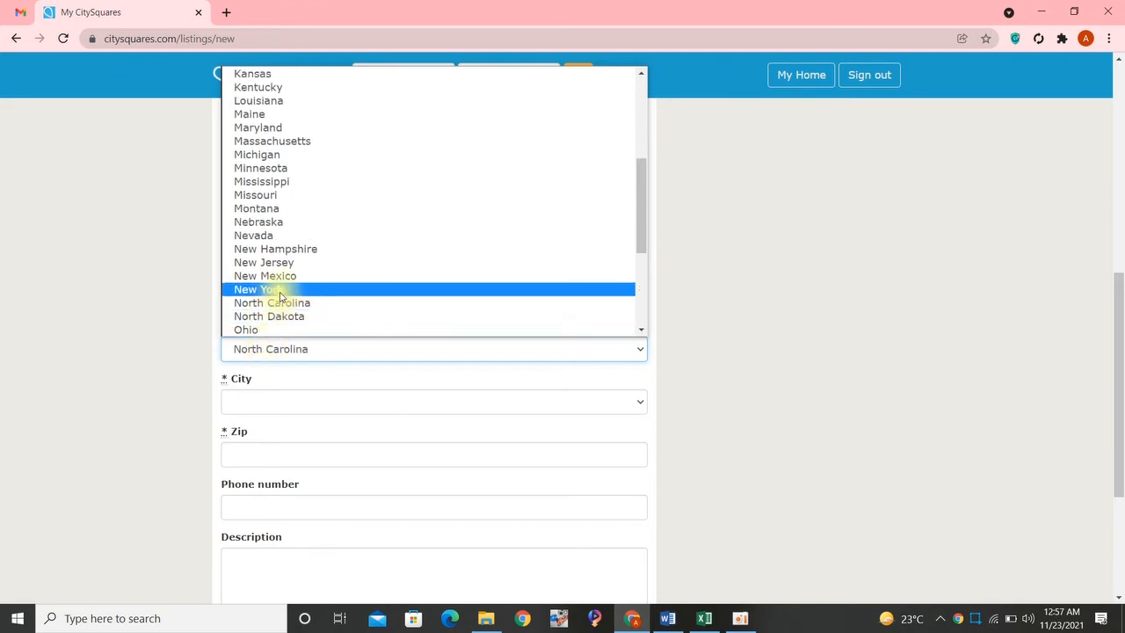
left_click(264, 290)
- Choose New York as the listing's city
left_click(258, 400)
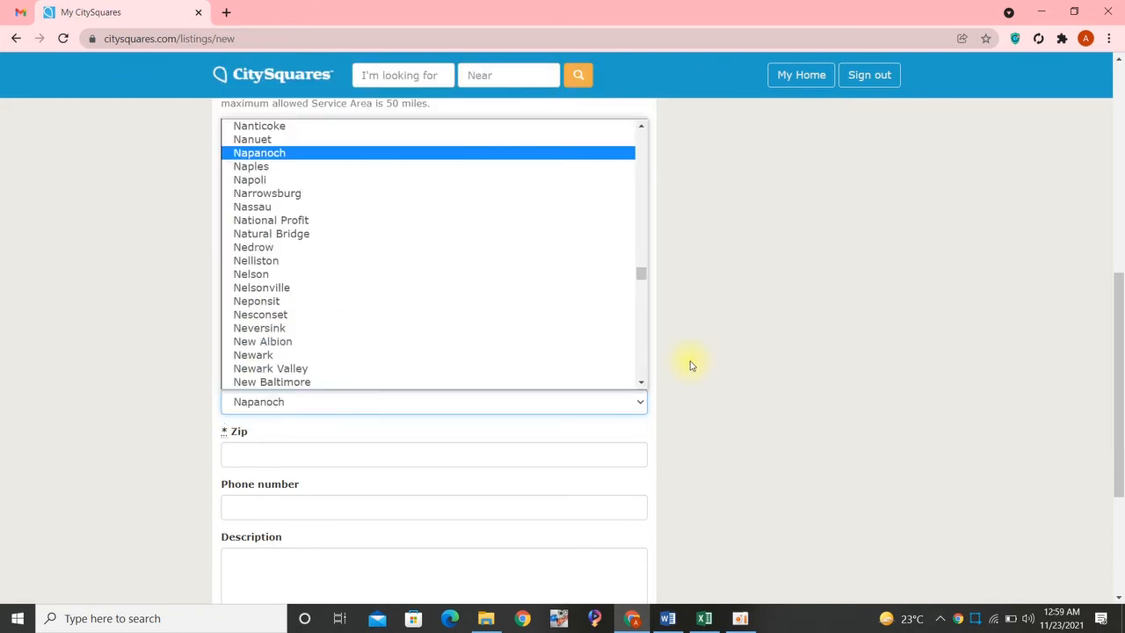
key("Down")
key("Down")
key("Down")
key("Down")
key("Down")
key("Down")
key("Down")
key("Down")
key("Down")
key("Down")
key("Down")
key("Down")
key("Down")
key("Down")
key("Down")
key("Down")
key("Down")
key("Down")
key("Down")
key("Down")
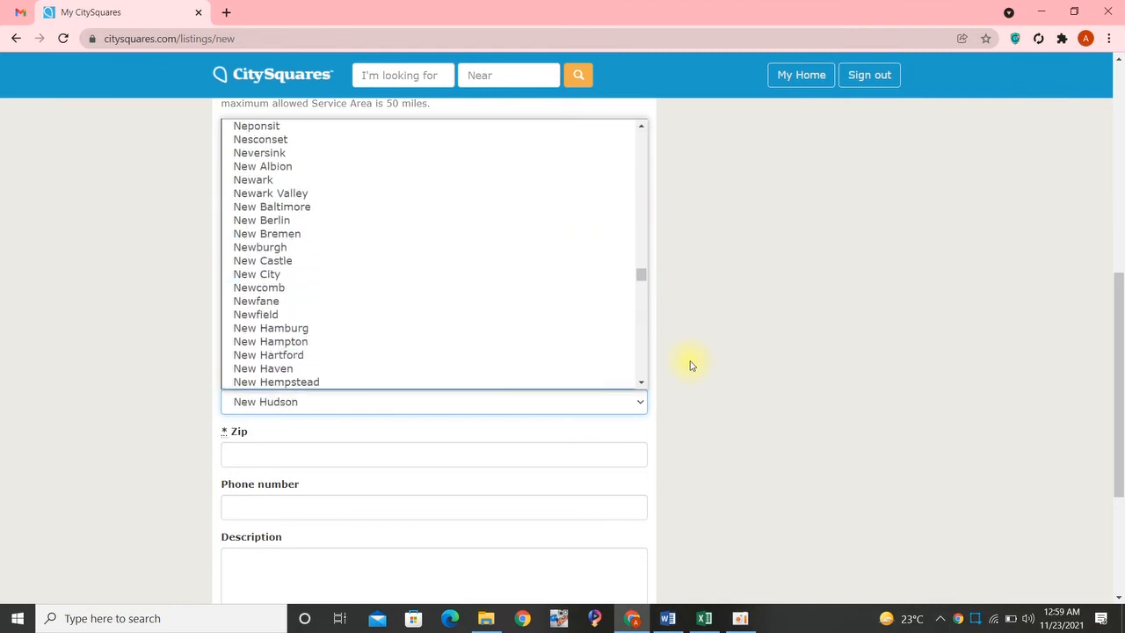
key("Down")
key("Down")
key("Down")
key("Down")
key("Down")
key("Down")
key("Down")
key("Down")
key("Down")
key("Down")
key("Down")
key("Down")
key("Down")
key("Down")
key("Down")
key("Down")
key("Down")
key("Down")
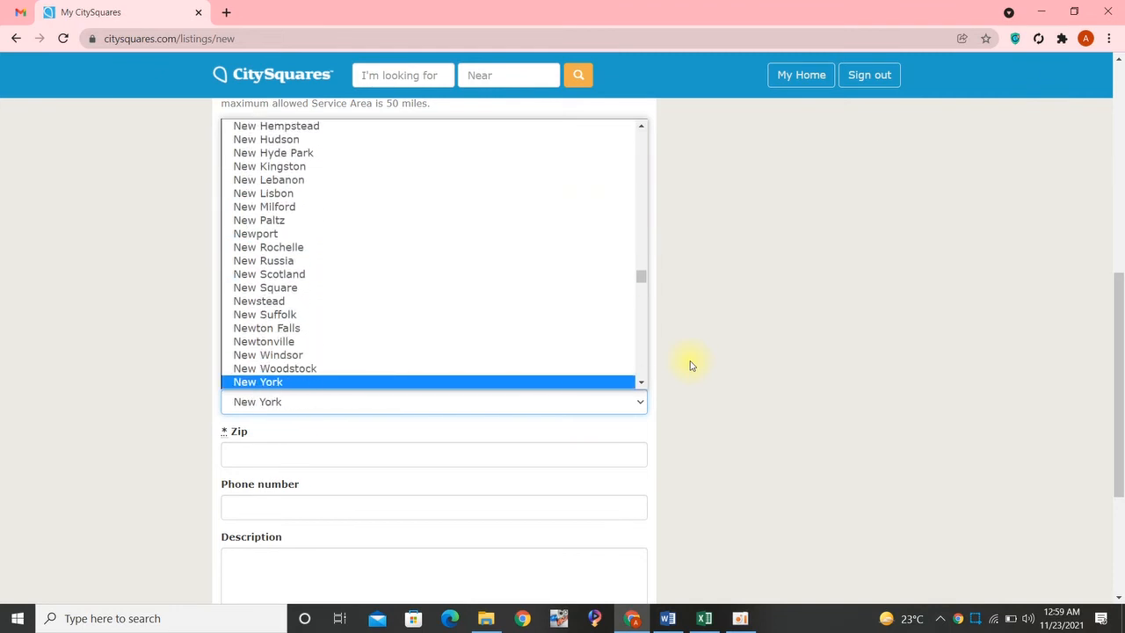
key("Return")
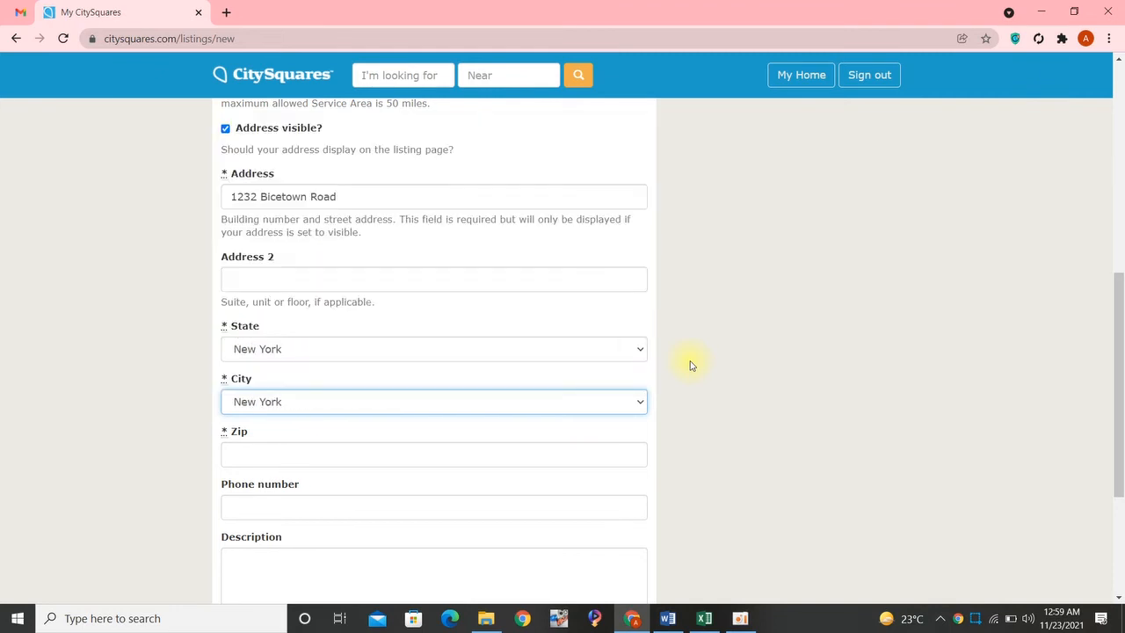
- Copy the postal code from the Word document into the listing's Zip field
key("alt+Tab")
key("alt+Tab")
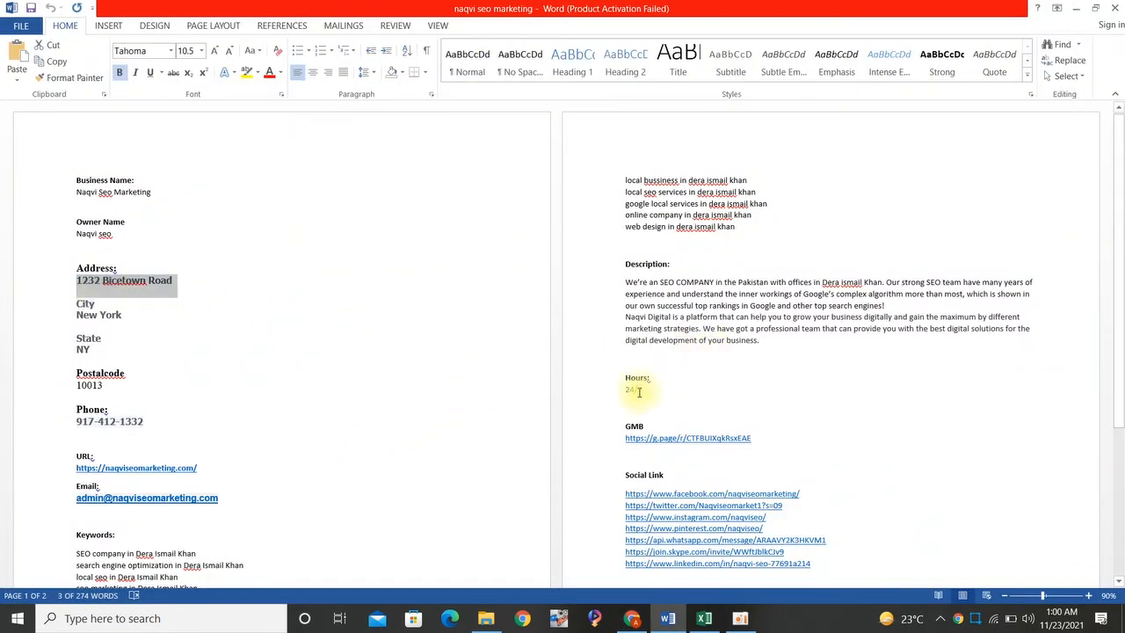
left_click(61, 391)
key("alt+Tab")
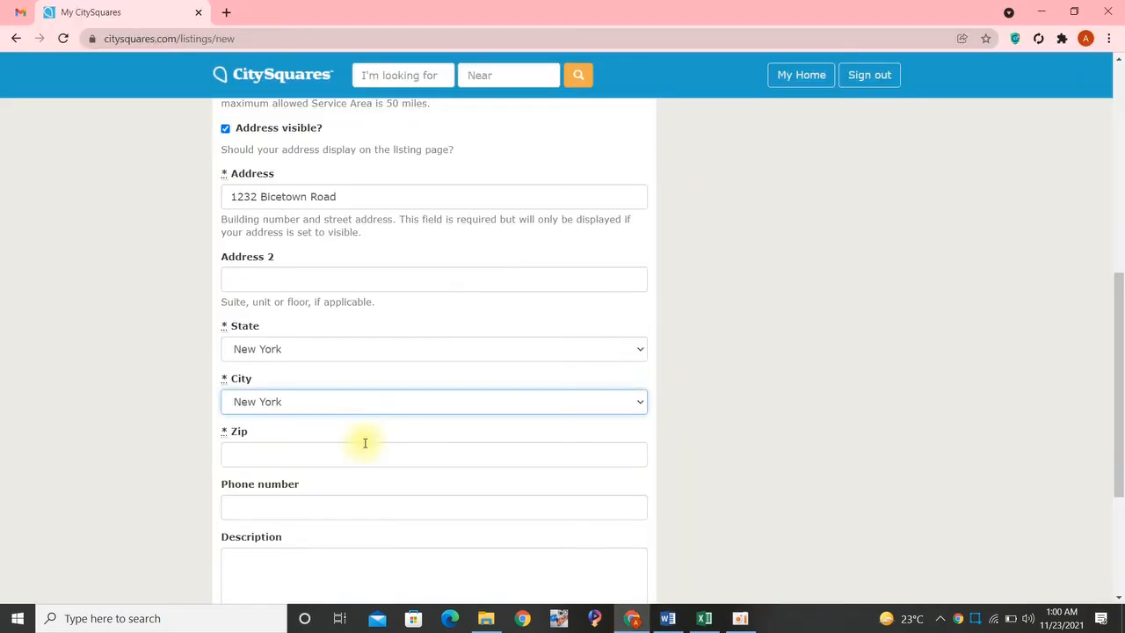
left_click(284, 455)
- Copy the business phone number from the Word document into the listing's Phone number field
key("alt+Tab")
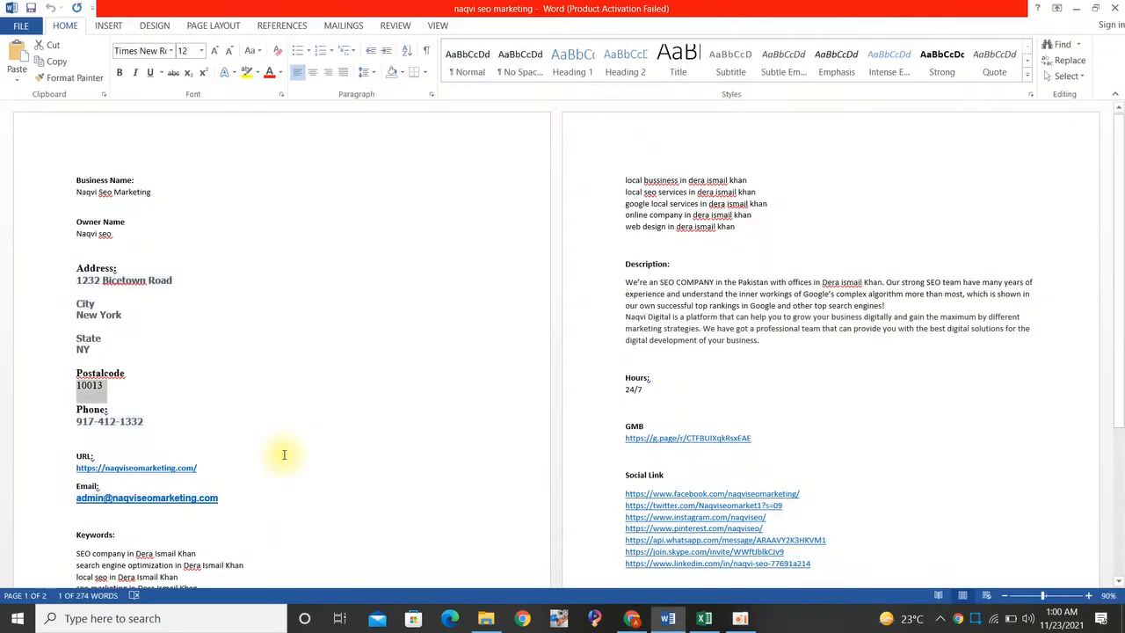
left_click(56, 421)
key("alt+Tab")
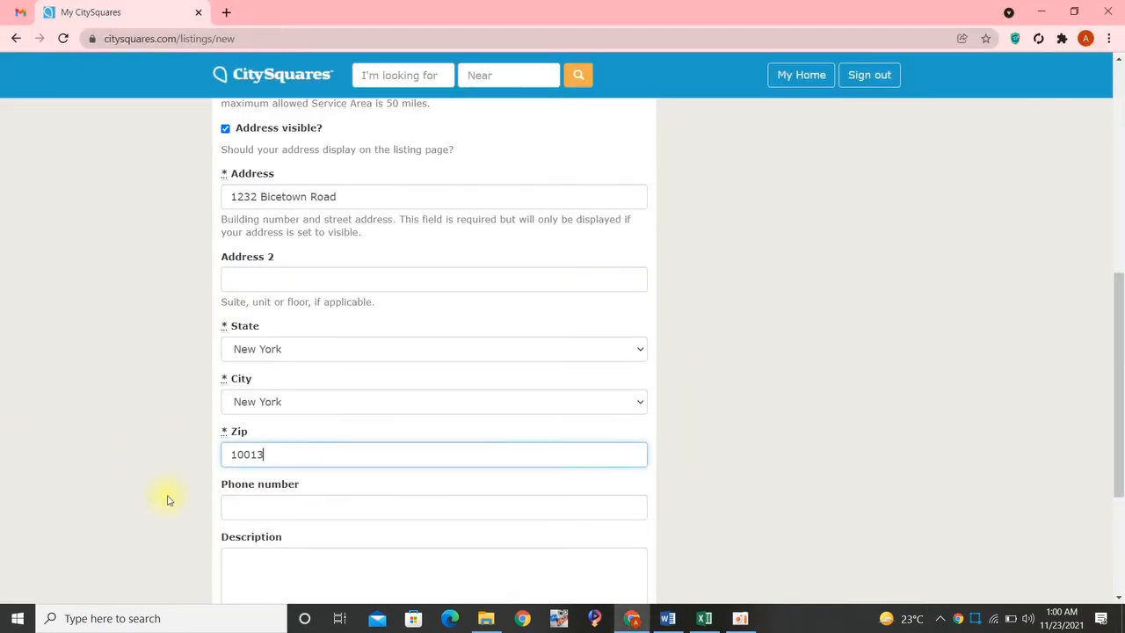
left_click(270, 508)
key("ctrl+v")
- Copy the company description paragraphs from the Word document into the listing's Description field
key("alt+Tab")
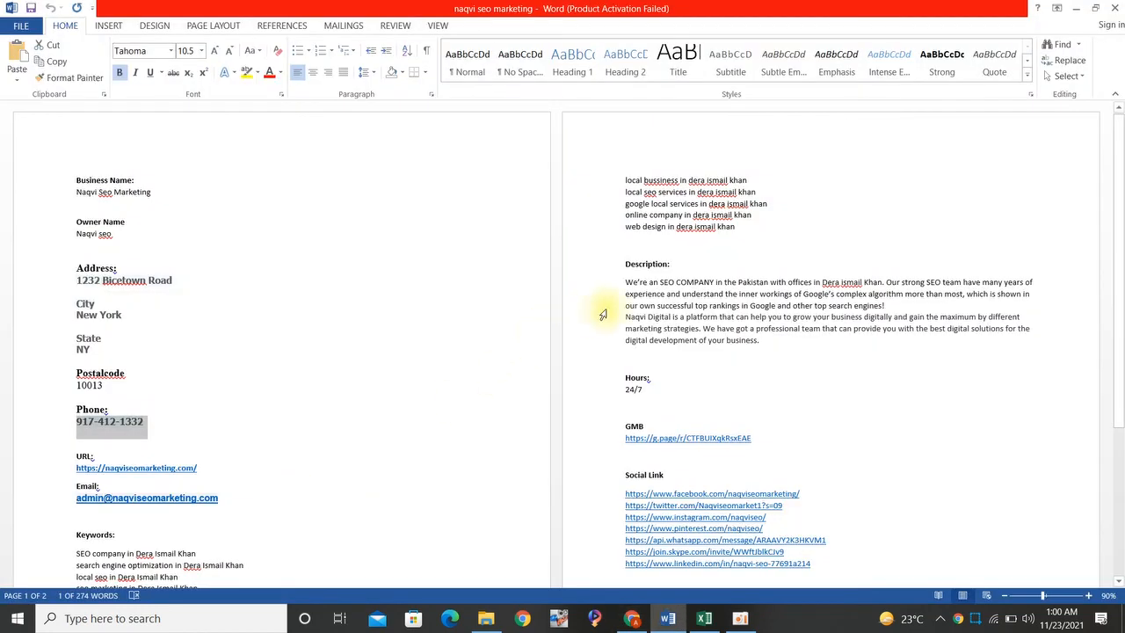
double_click(610, 315)
key("ctrl+c")
key("alt+Tab")
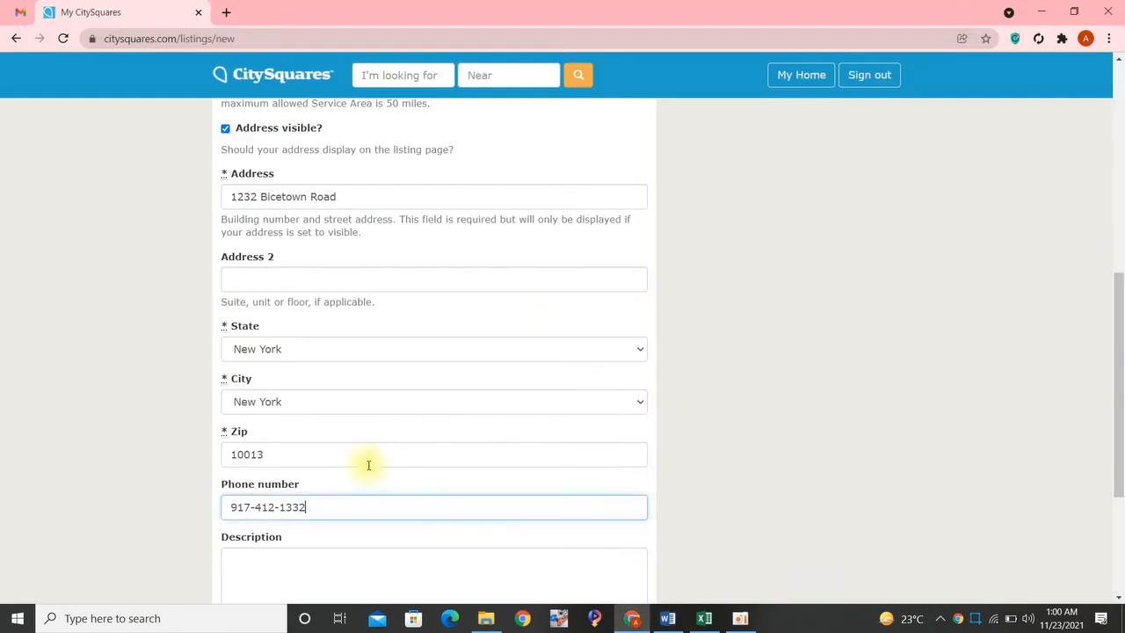
left_click(276, 585)
key("ctrl+v")
- Agree to the Terms and Conditions and Privacy Policy, and create the listing
scroll(770, 438, "down", 2)
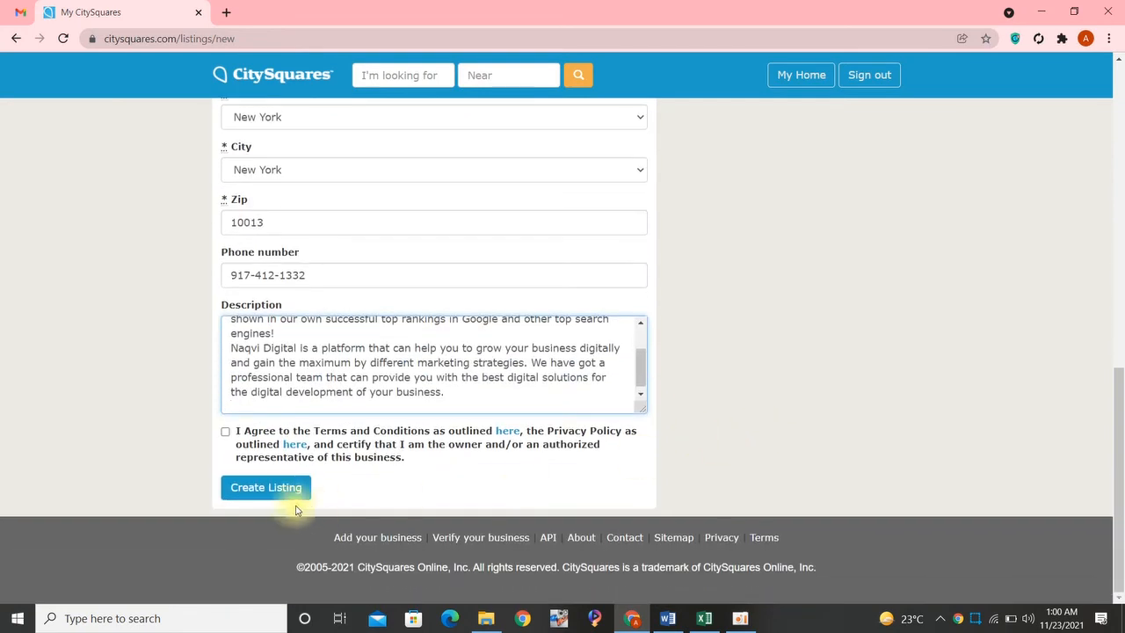
left_click(226, 431)
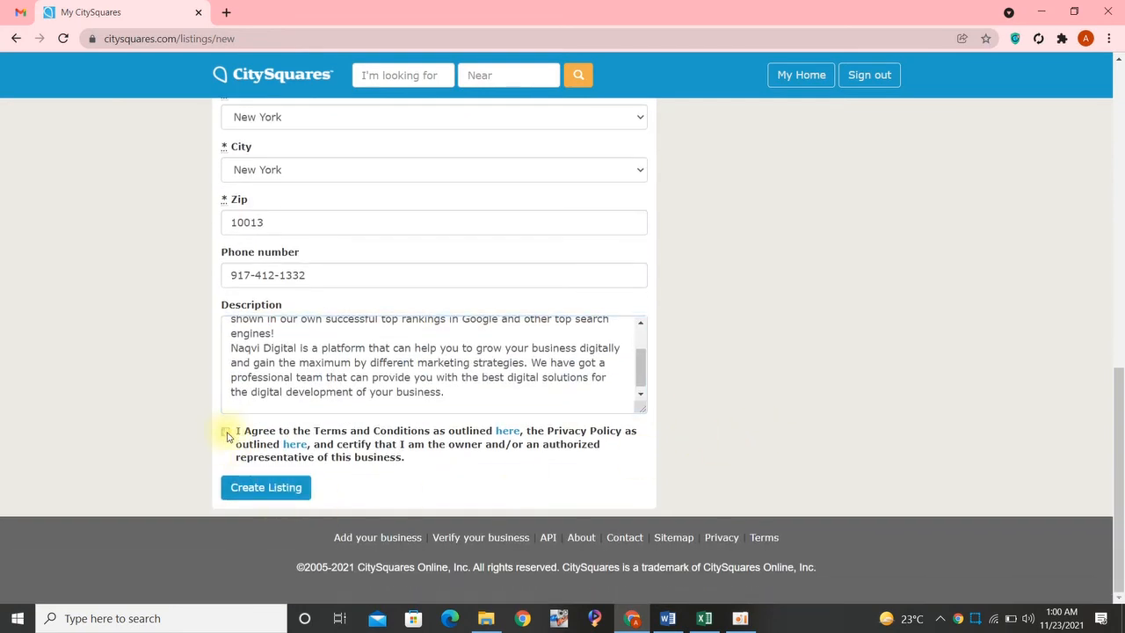
left_click(272, 492)
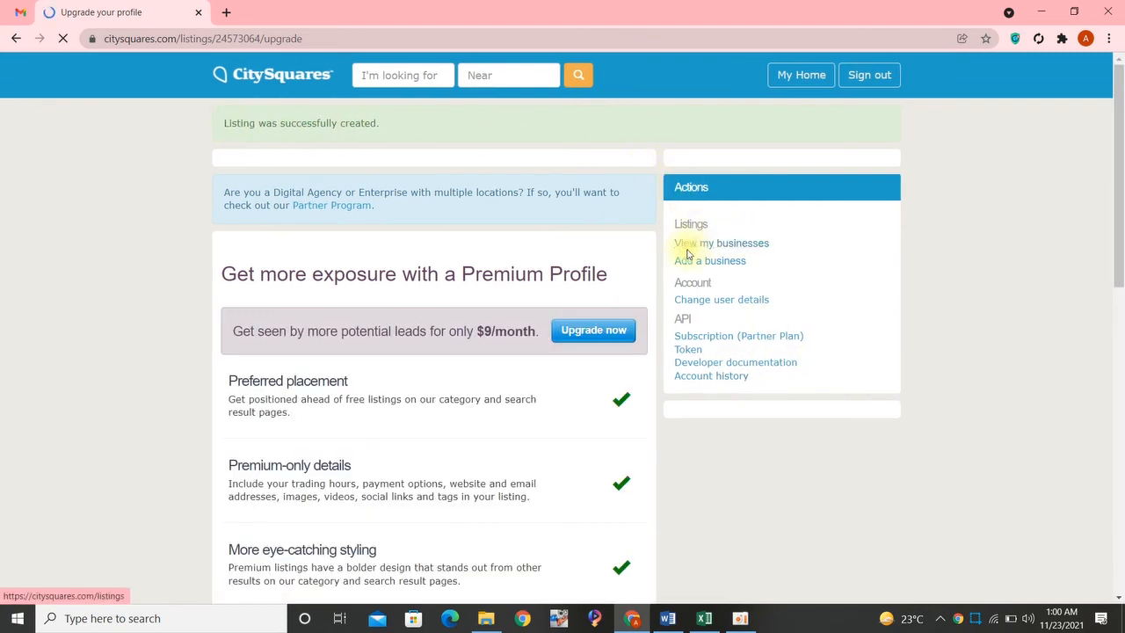
- Open the account's list of businesses, capture a screenshot of the My Businesses page, and upload it to get a shareable link
left_click(735, 244)
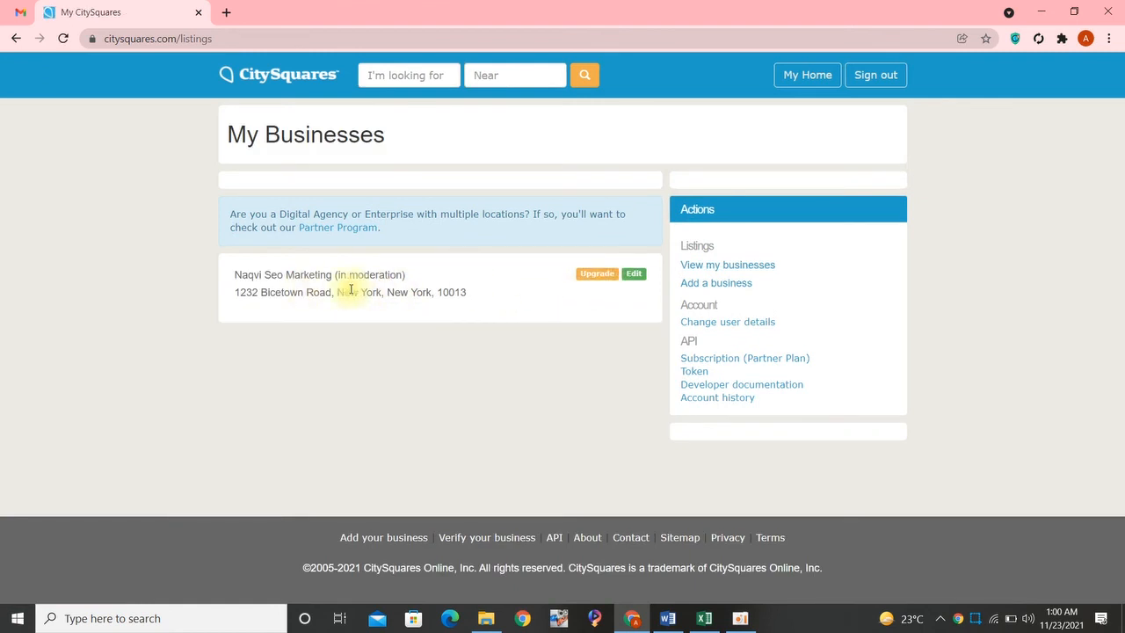
key("Print")
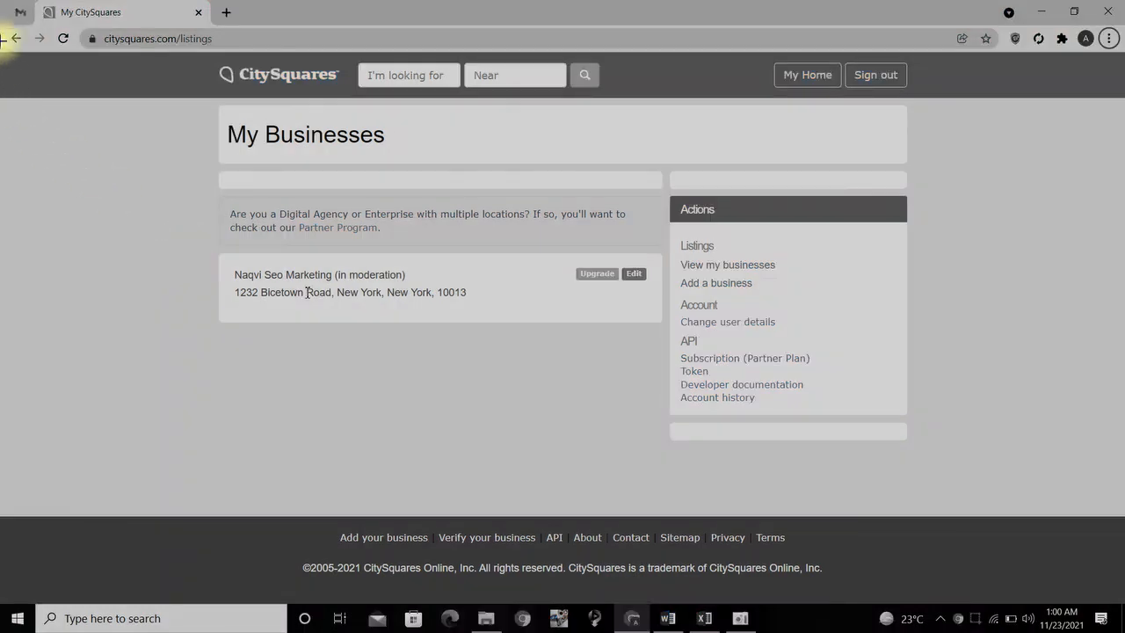
left_click_drag(1, 1, 989, 465)
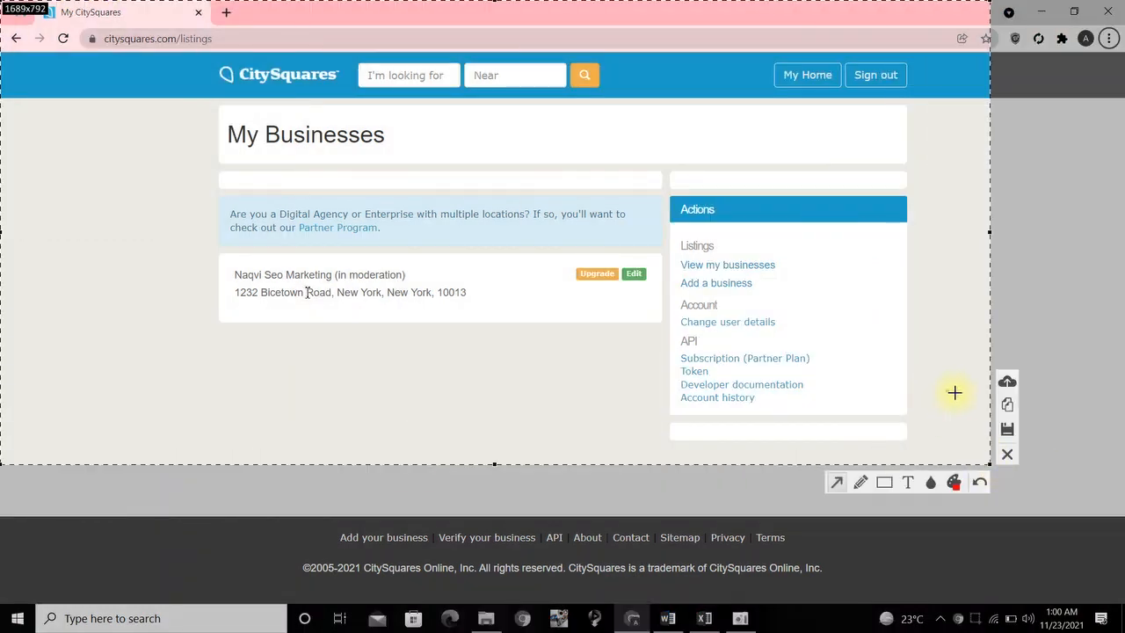
left_click(1004, 383)
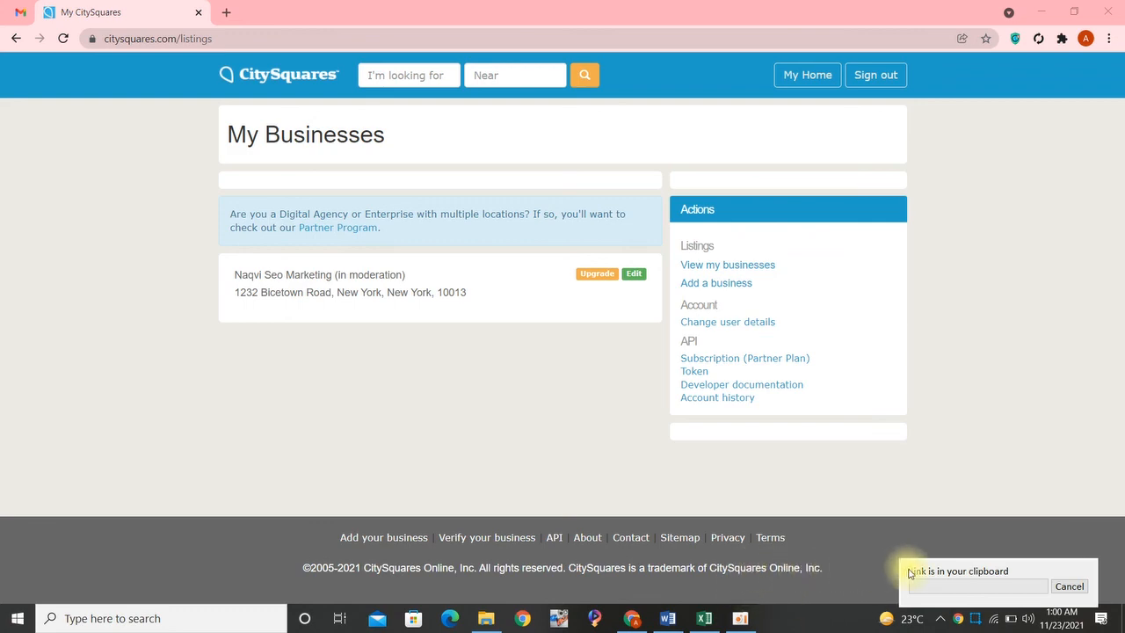
- Switch to the Excel sheet and paste the screenshot link into cell B5 of the citysquares.com row
left_click(706, 616)
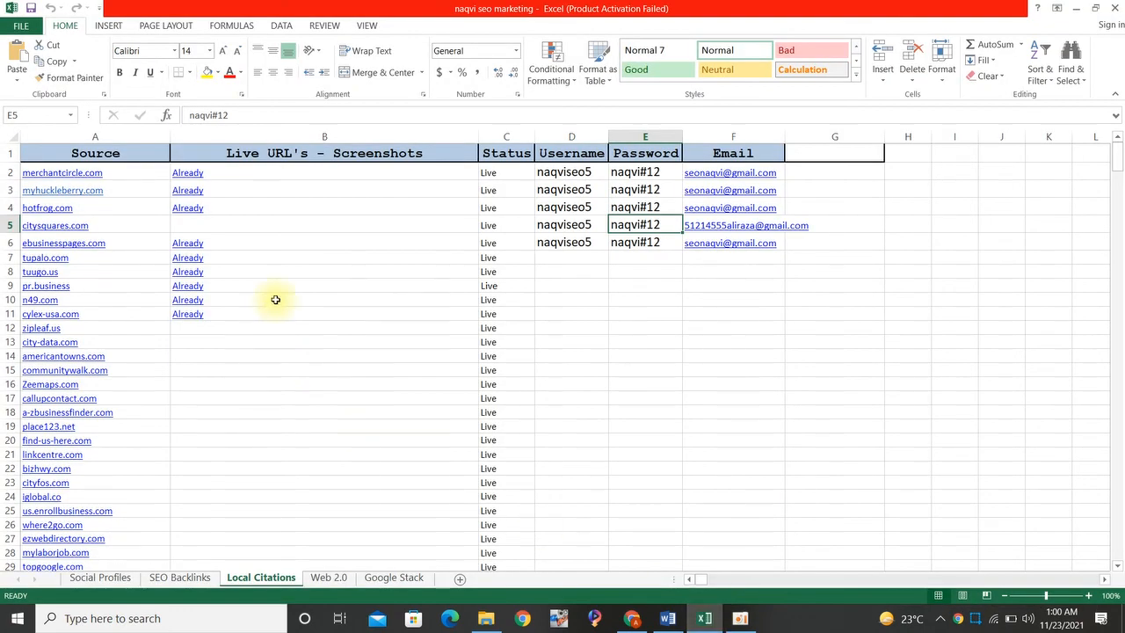
left_click(203, 223)
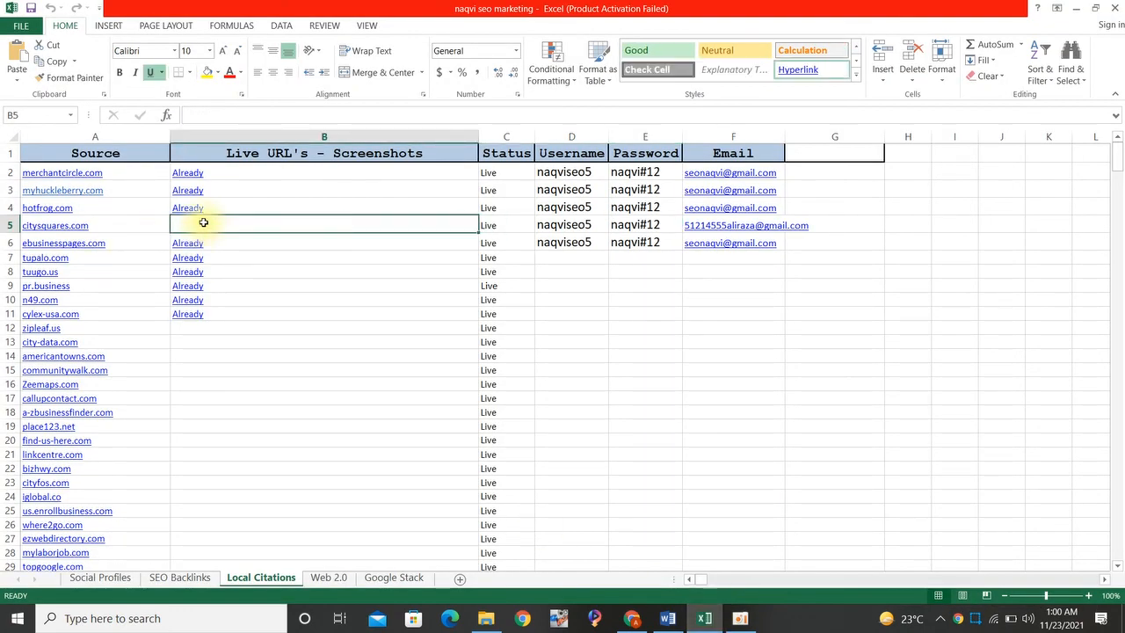
key("ctrl+v")
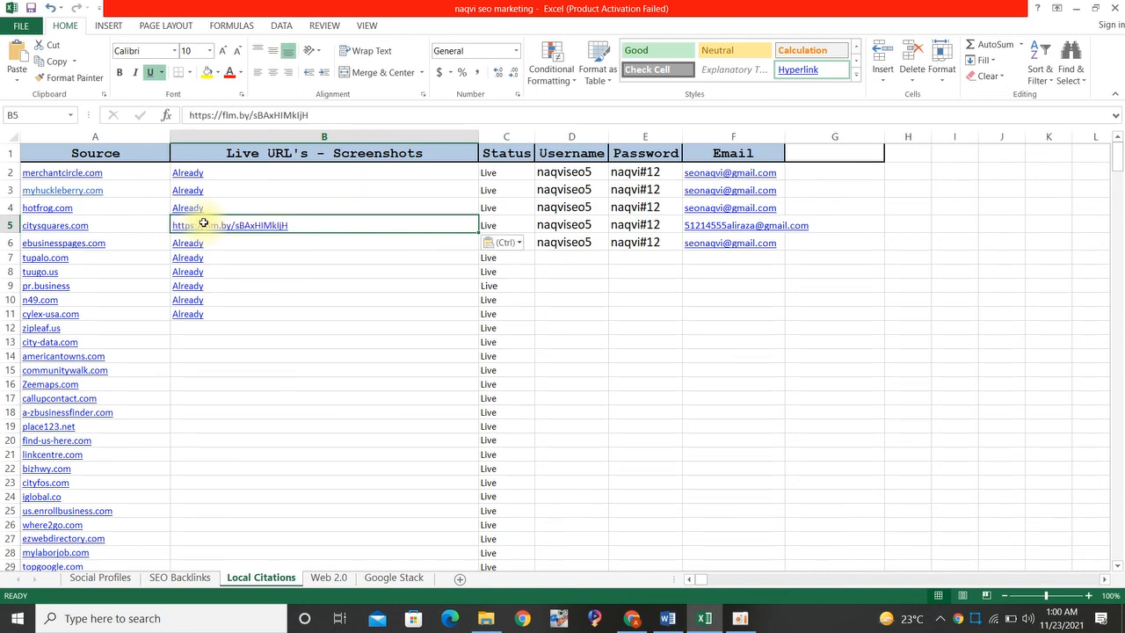